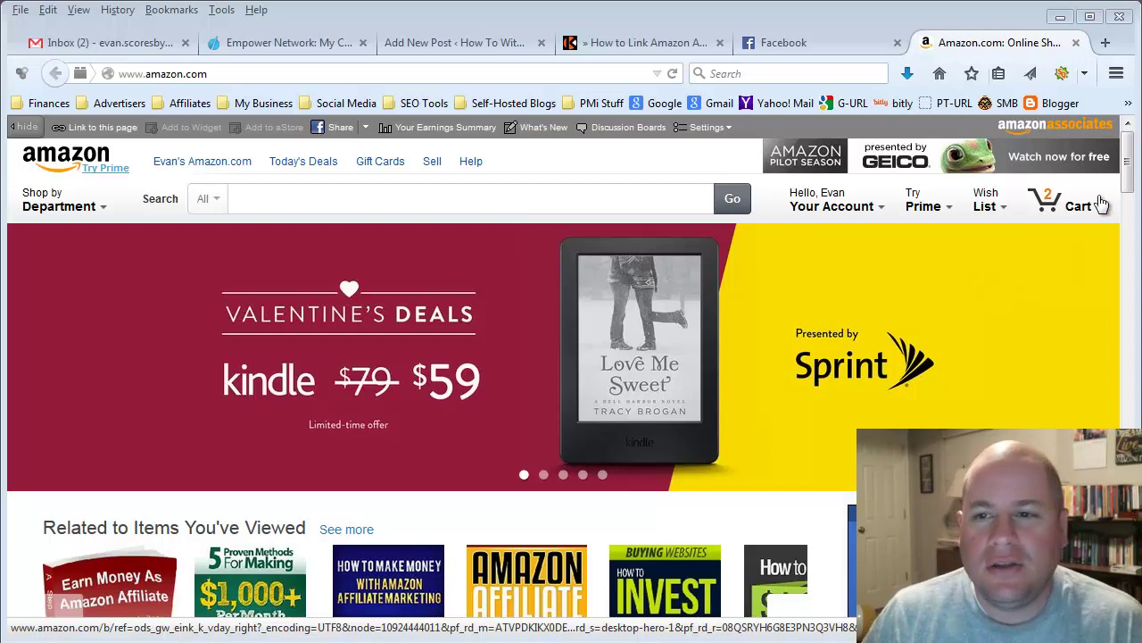
# Step: Focus the Amazon search box, then switch to the Facebook news feed tab
pyautogui.moveTo(1130, 166); pyautogui.dragTo(1132, 170)
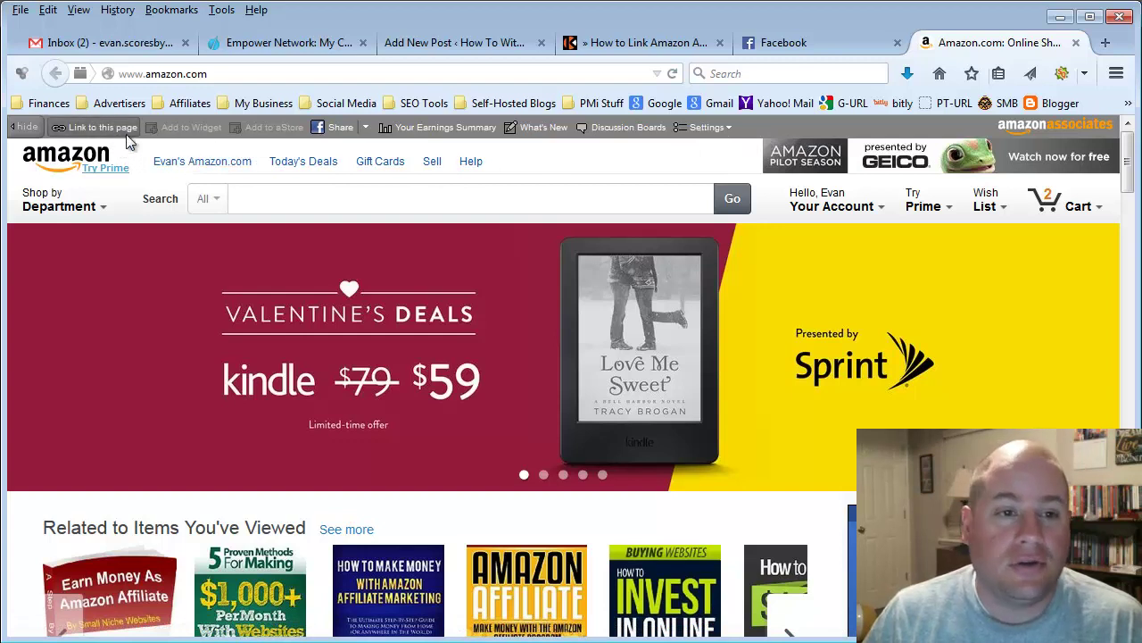
pyautogui.click(452, 198)
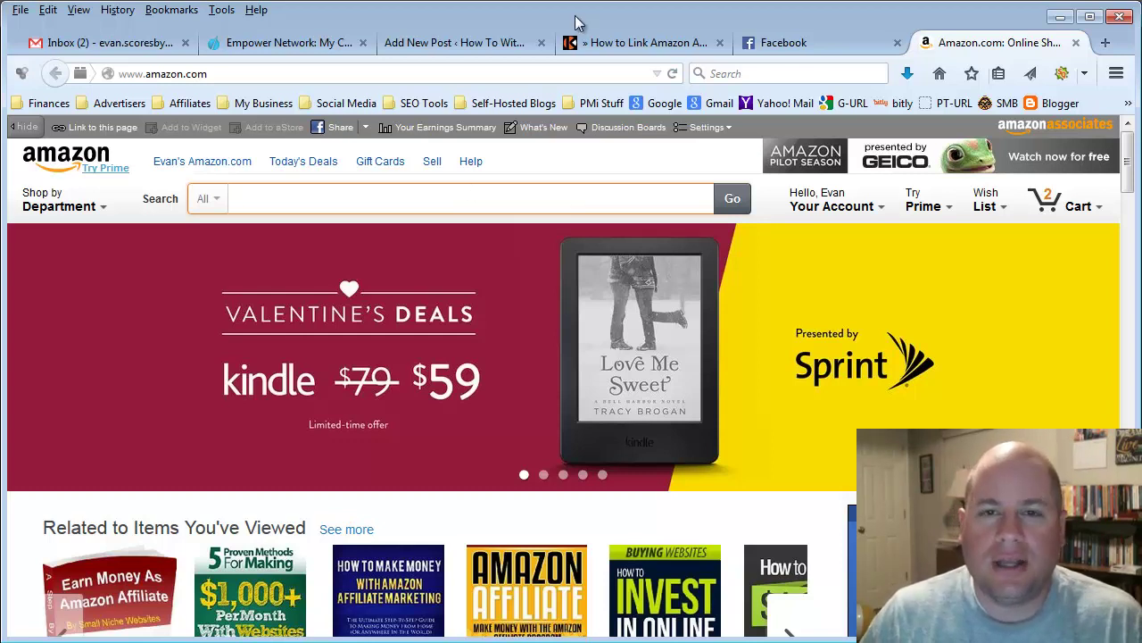
pyautogui.click(788, 42)
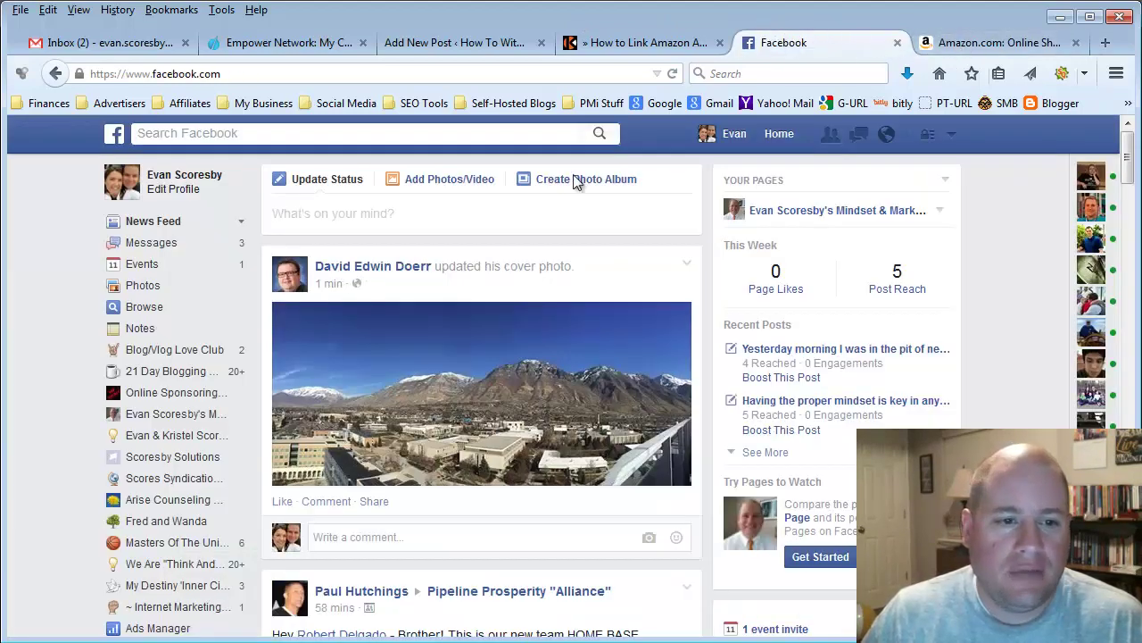
# Step: Open the Online Sponsoring Secrets Page from Facebook's sidebar, then return to Amazon
pyautogui.click(190, 396)
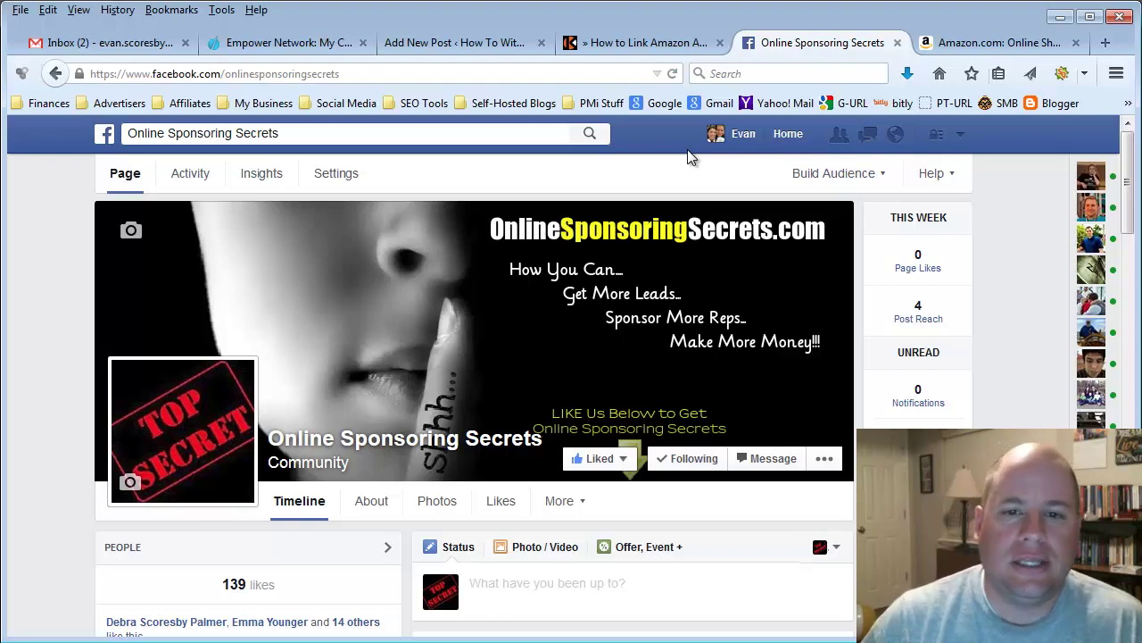
pyautogui.click(974, 44)
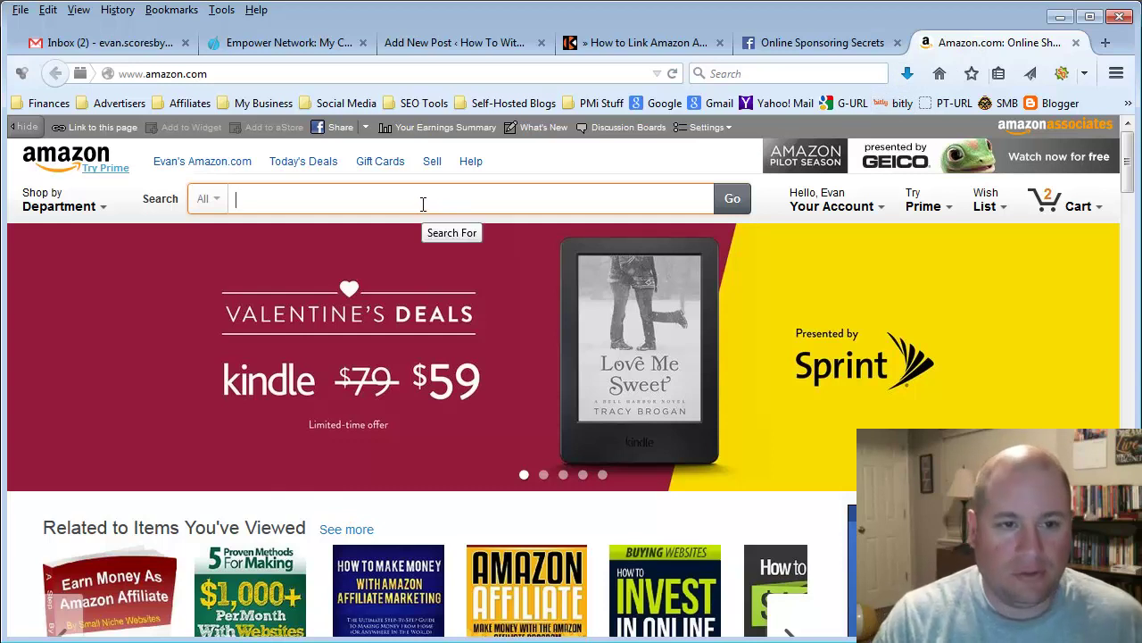
# Step: Search Amazon for 'MLM recruiting' and scroll down to the Network Marketing Recruiting Kindle book
pyautogui.write('MLM recr')
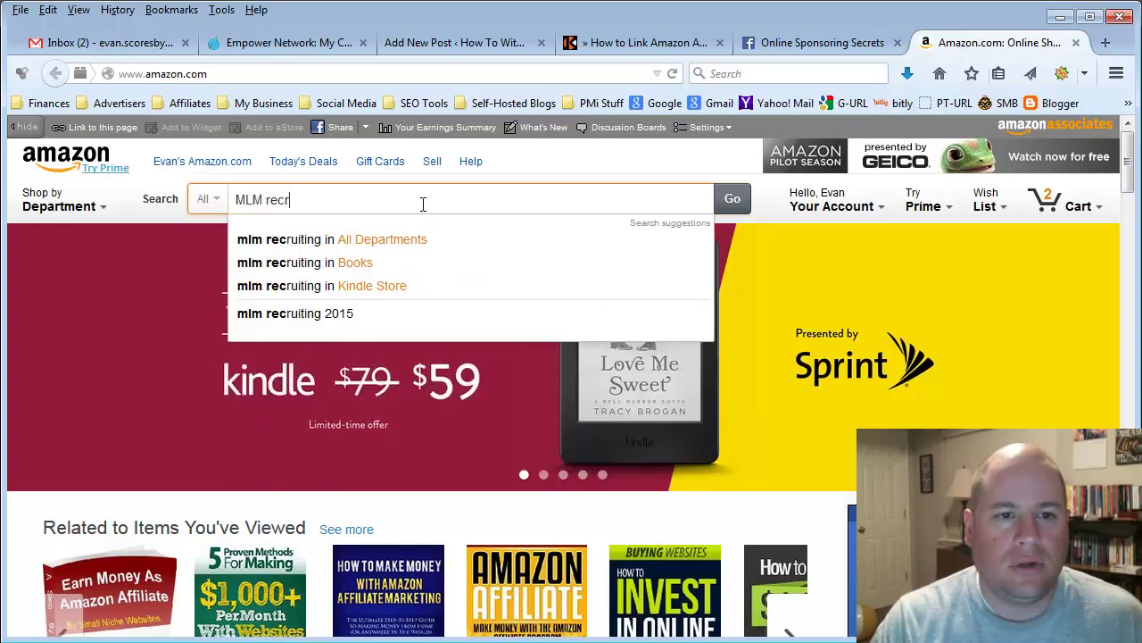
pyautogui.write('uiting')
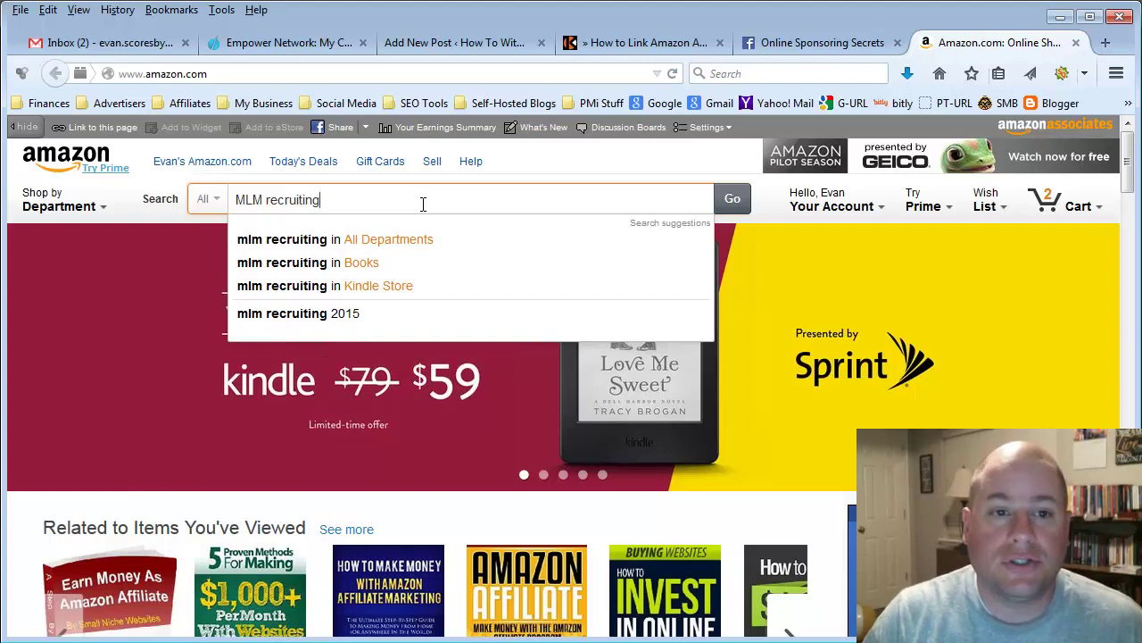
pyautogui.press('Return')
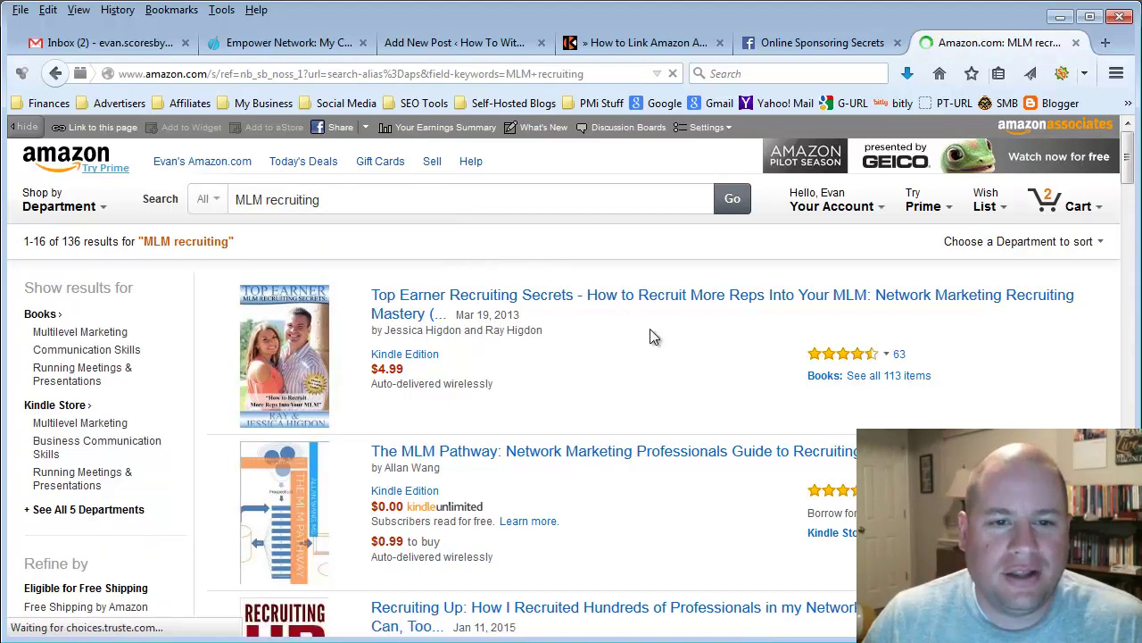
pyautogui.scroll(-4, 651, 332)
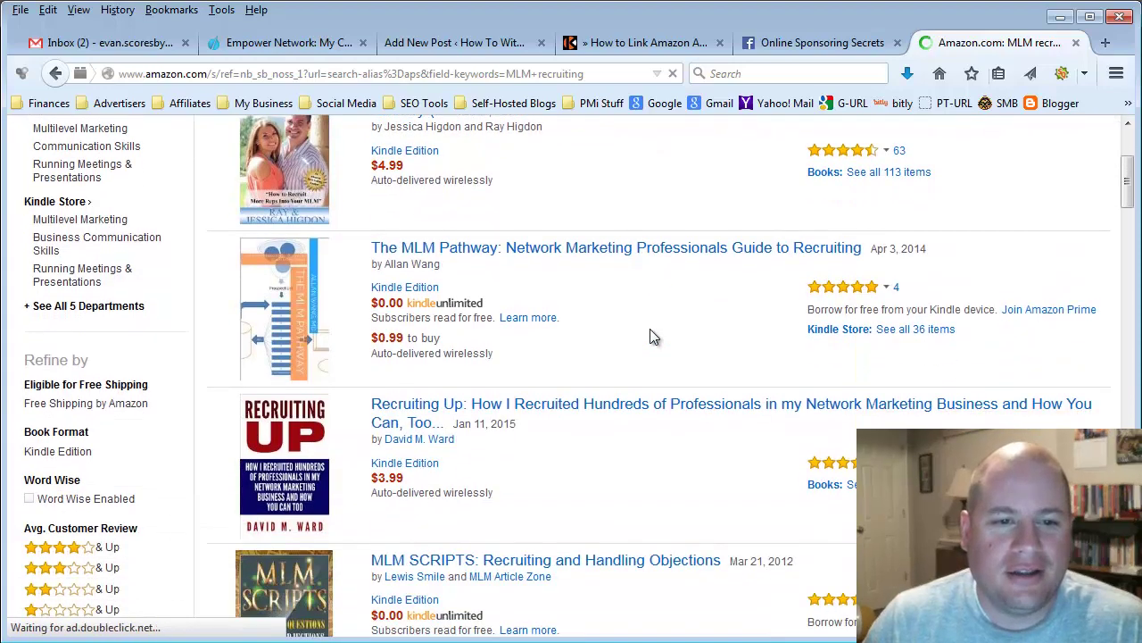
pyautogui.scroll(-2, 651, 332)
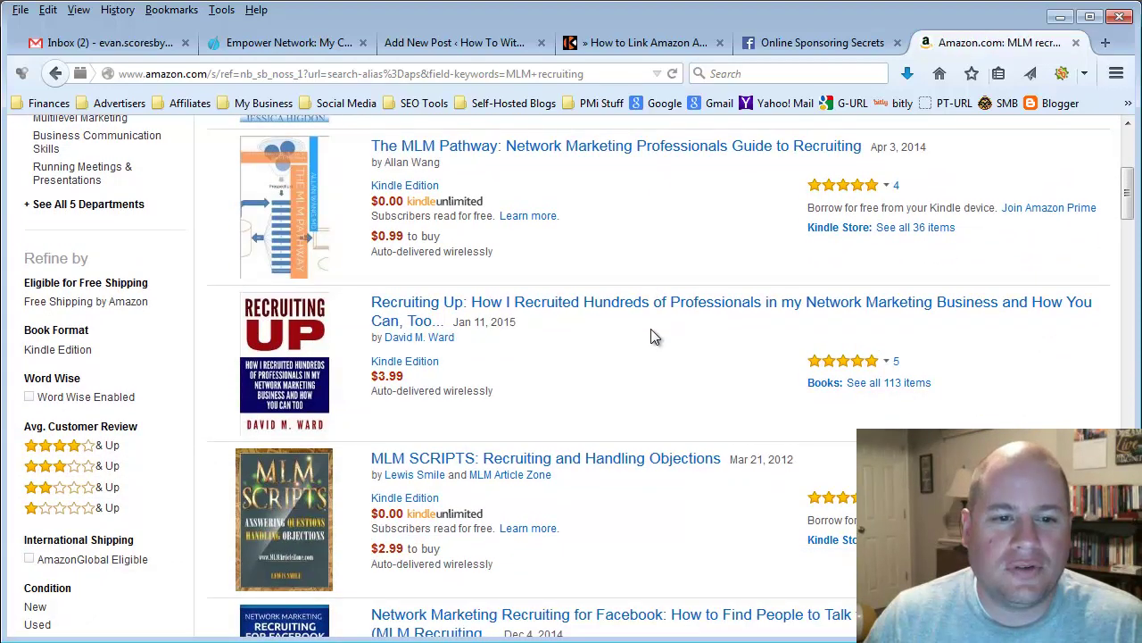
pyautogui.scroll(-4, 651, 336)
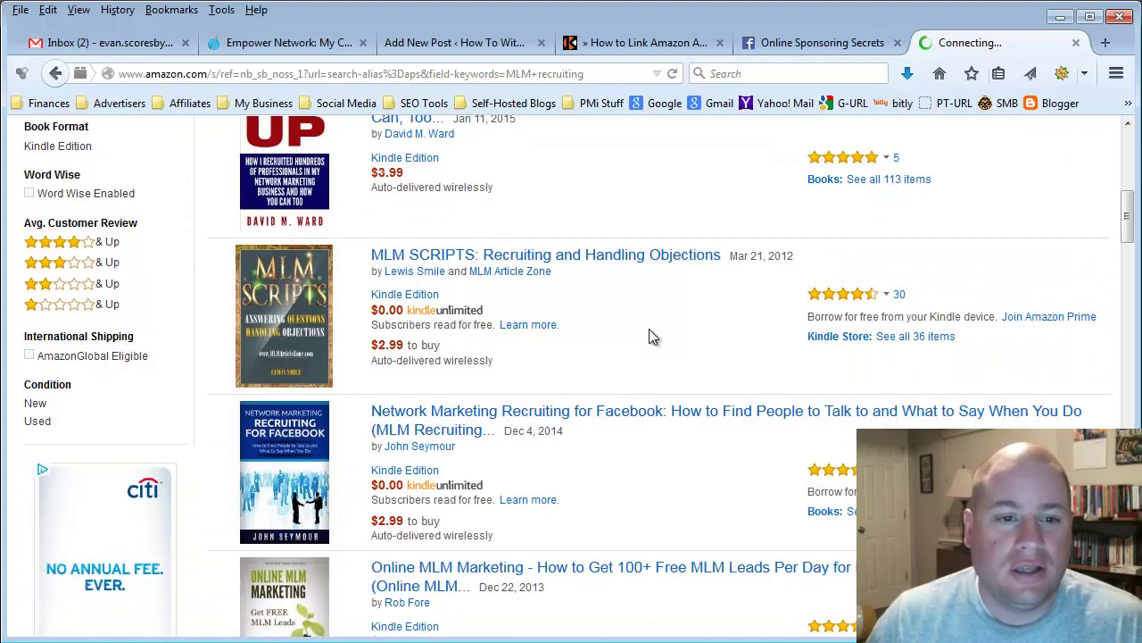
pyautogui.scroll(-4, 648, 335)
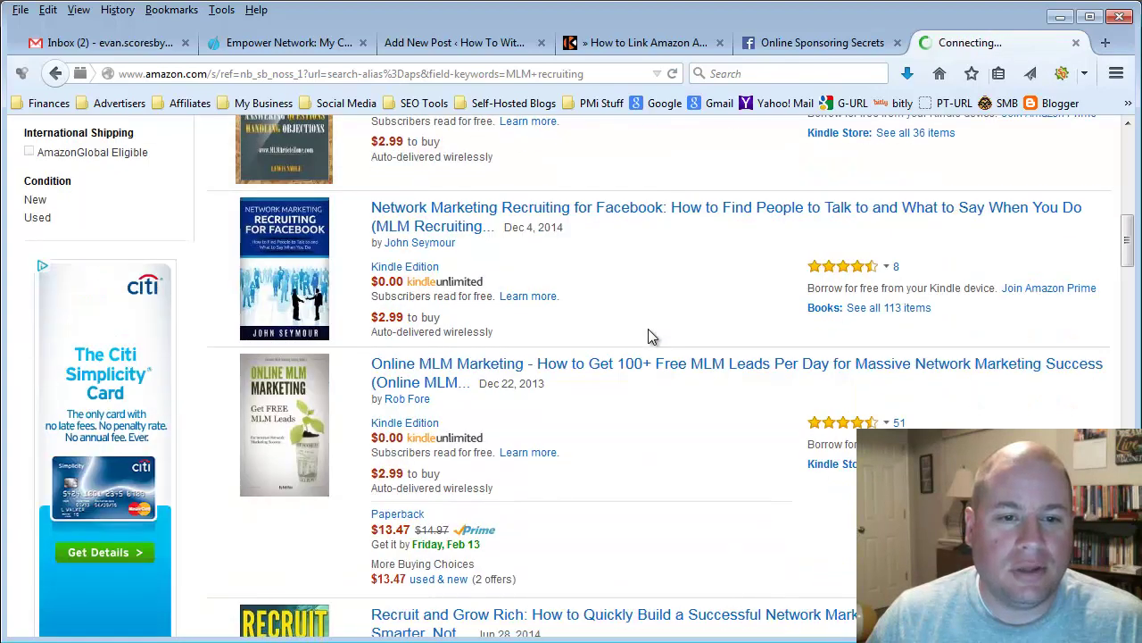
pyautogui.scroll(-4, 649, 335)
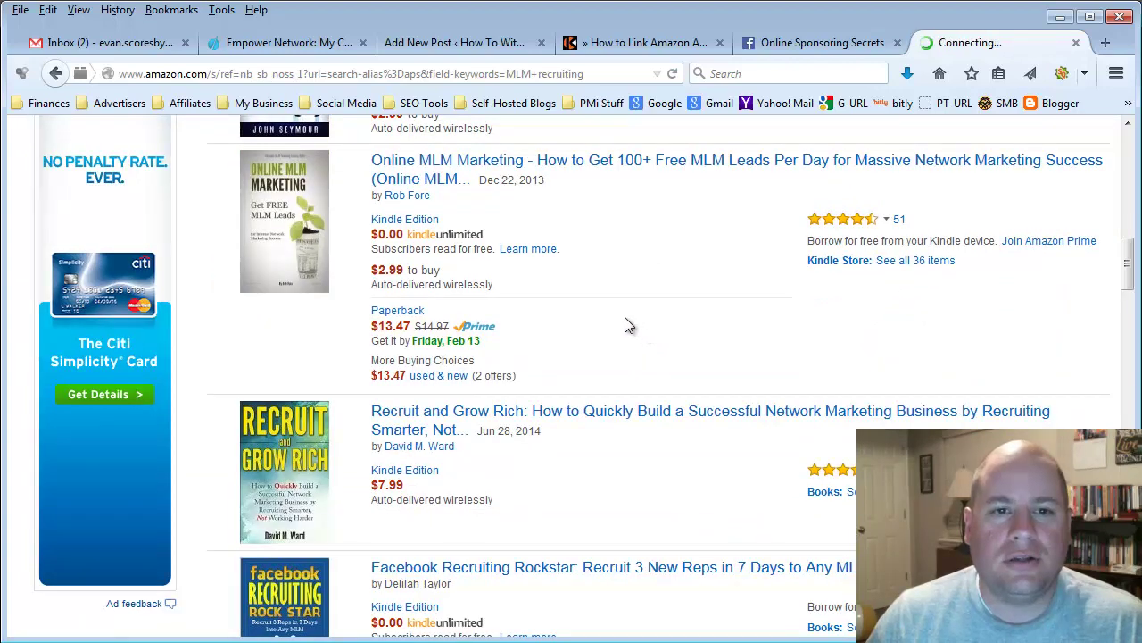
pyautogui.scroll(-2, 561, 345)
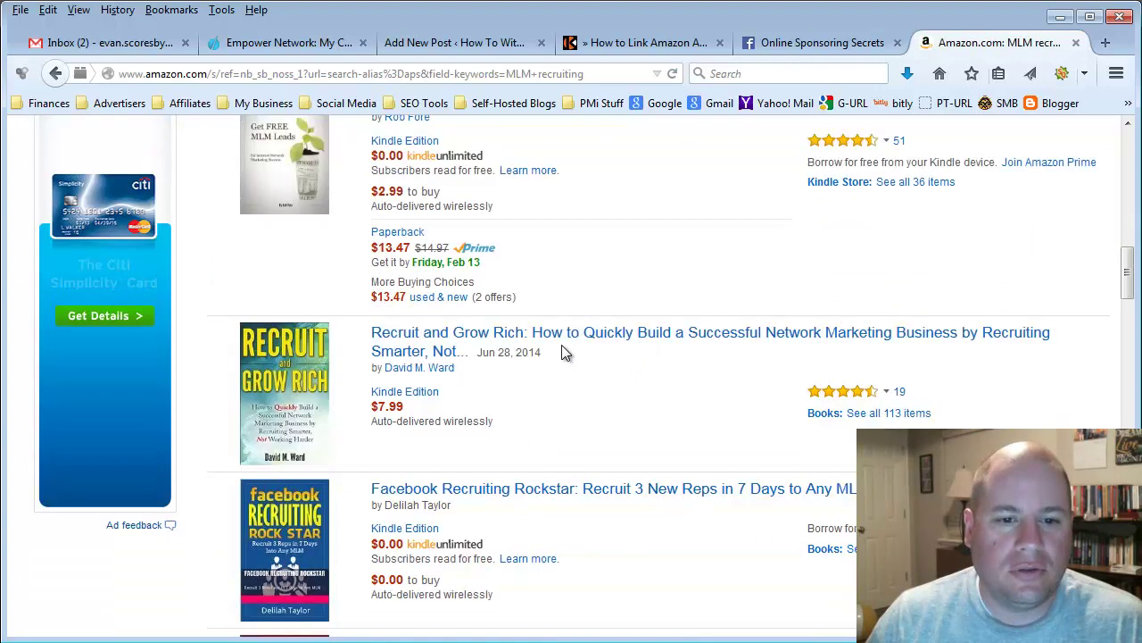
pyautogui.scroll(-3, 561, 345)
pyautogui.scroll(-4, 563, 345)
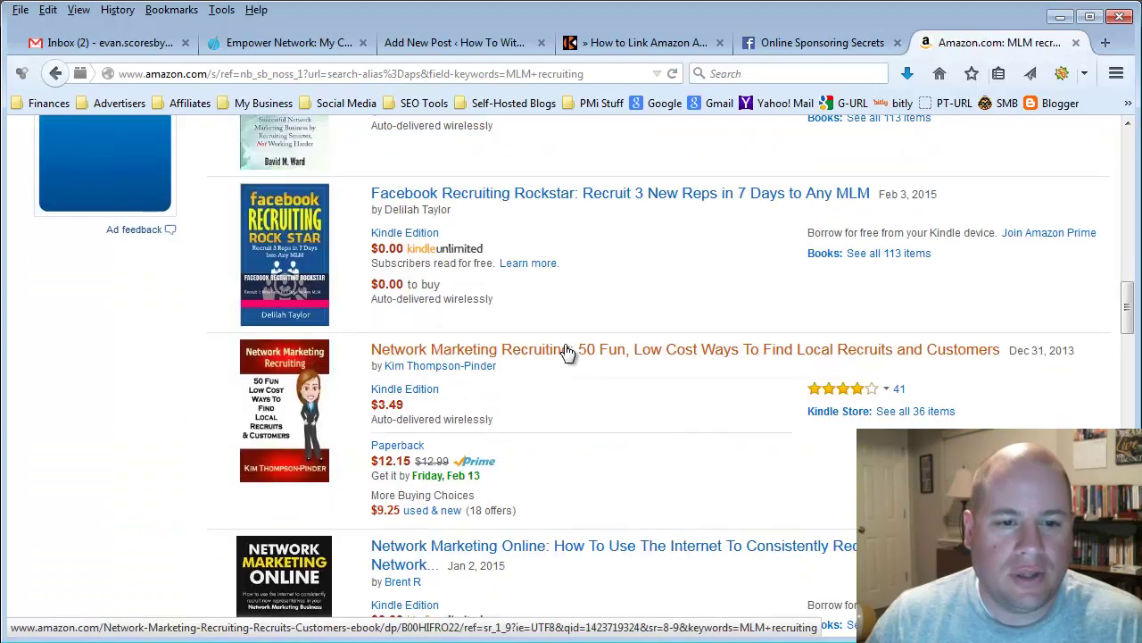
pyautogui.scroll(-1, 566, 351)
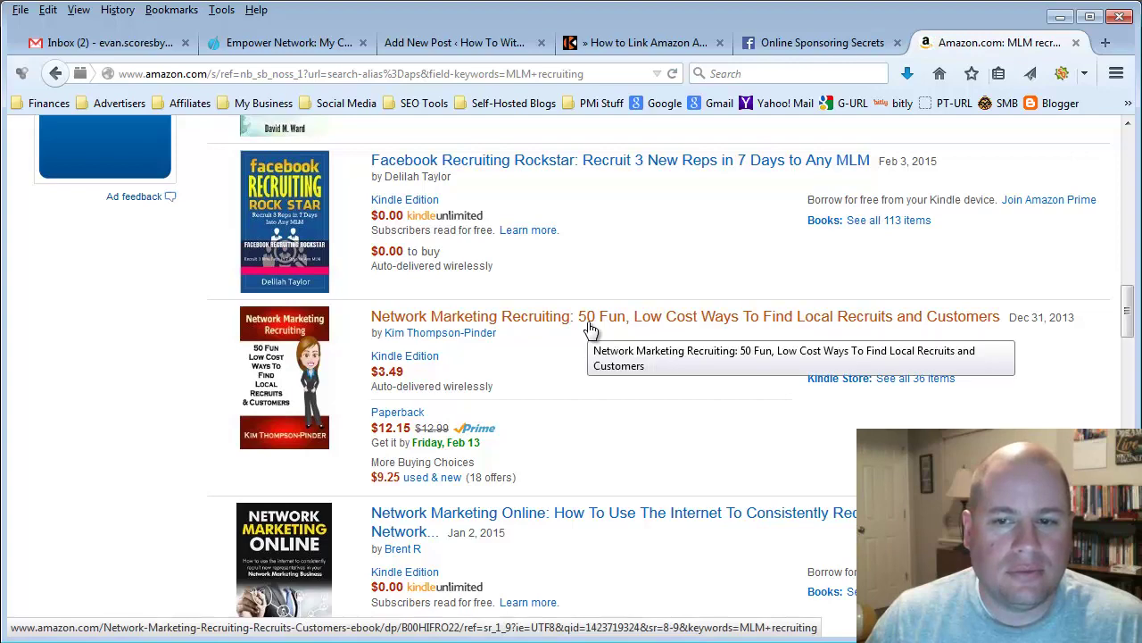
# Step: Open the 'Network Marketing Recruiting: 50 Fun, Low Cost Ways' page and share it to Facebook via SiteStripe
pyautogui.click(590, 329)
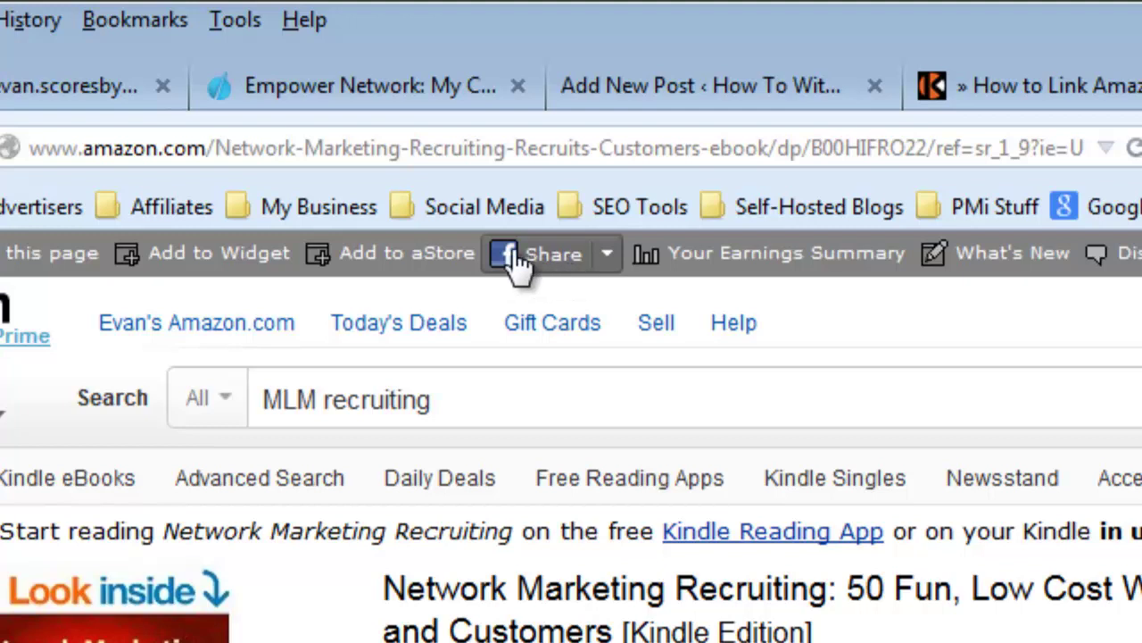
pyautogui.click(607, 258)
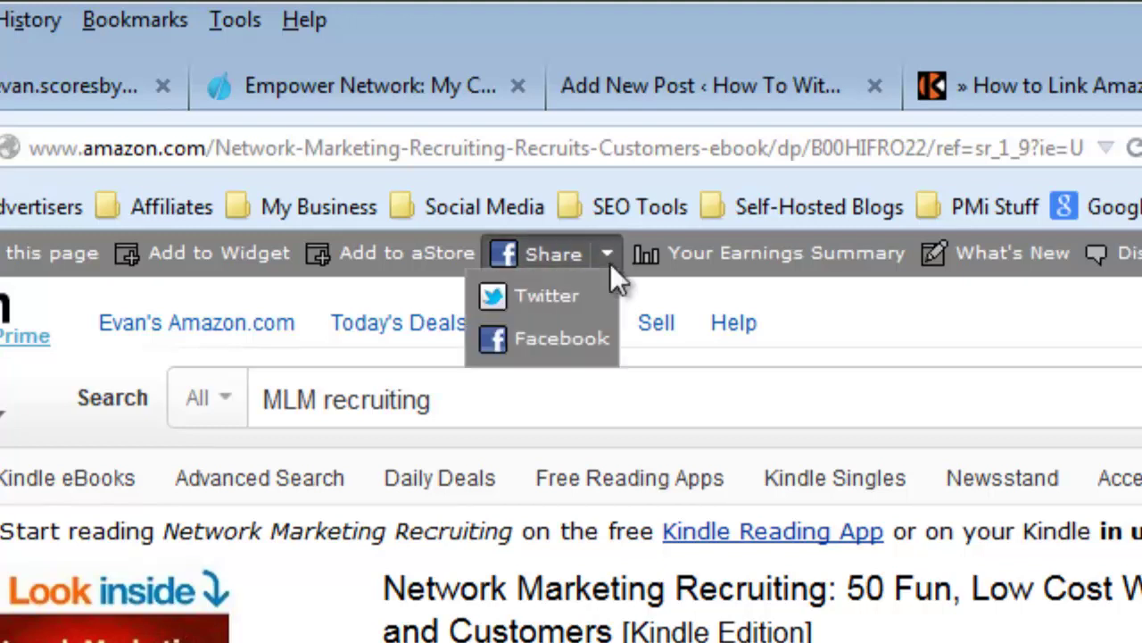
pyautogui.click(559, 343)
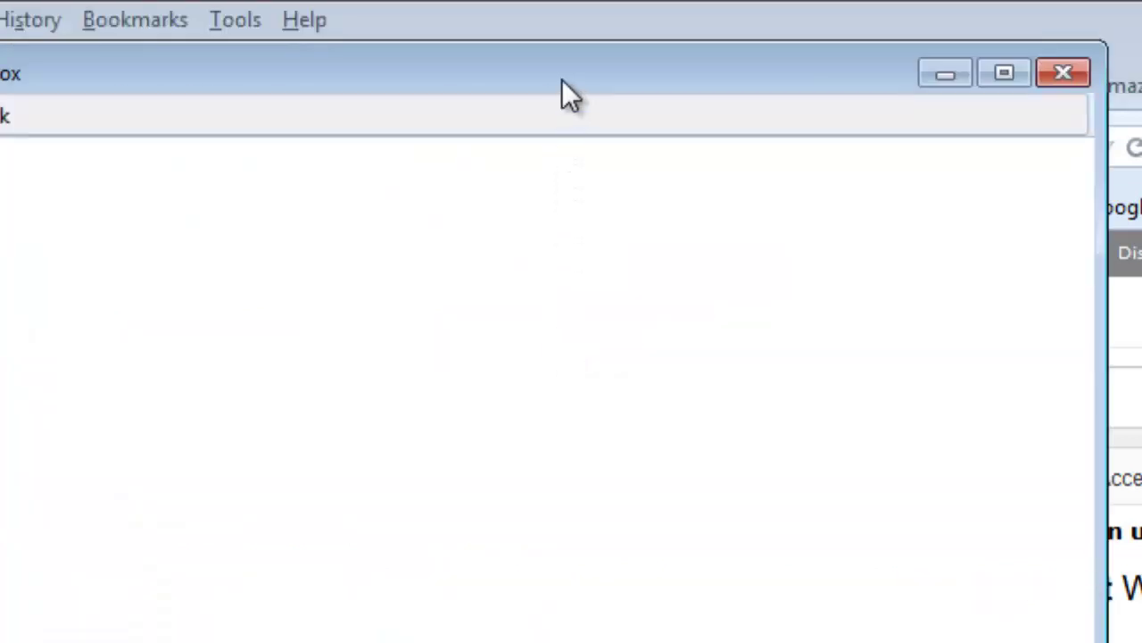
# Step: Target the Facebook share at the managed Page Online Sponsoring Secrets, posting as that Page
pyautogui.moveTo(561, 78); pyautogui.dragTo(1071, 161)
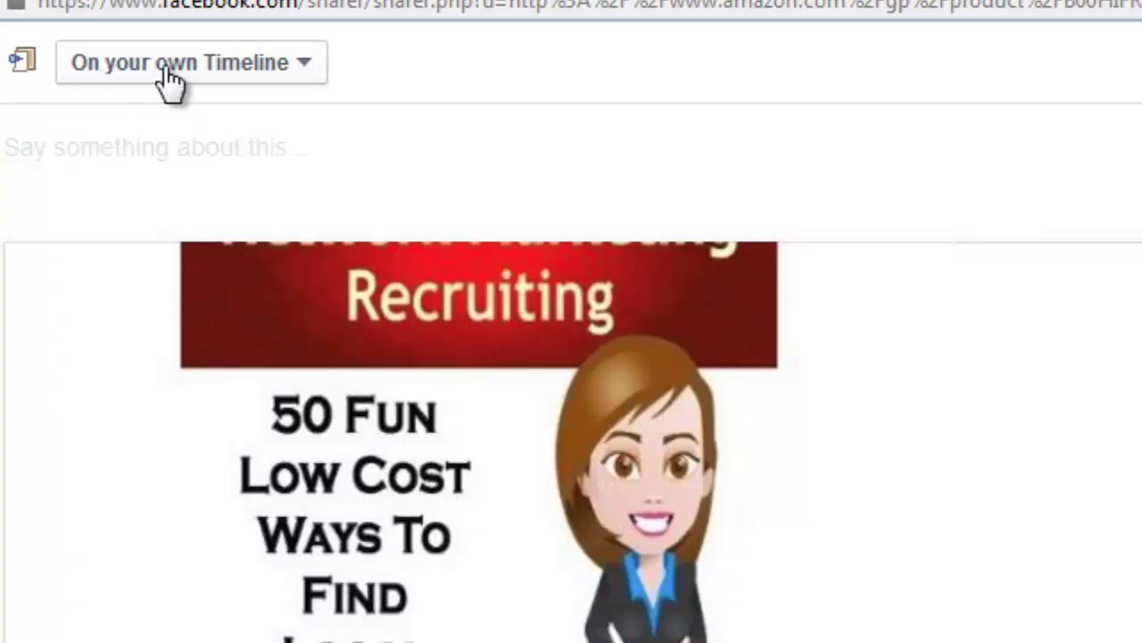
pyautogui.click(304, 71)
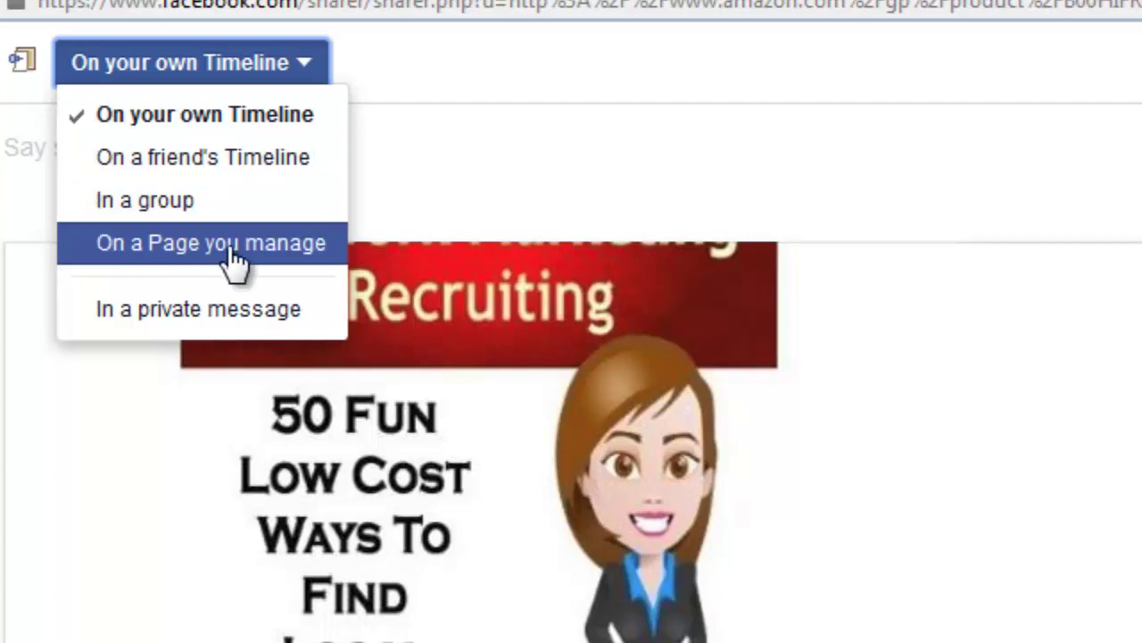
pyautogui.click(170, 255)
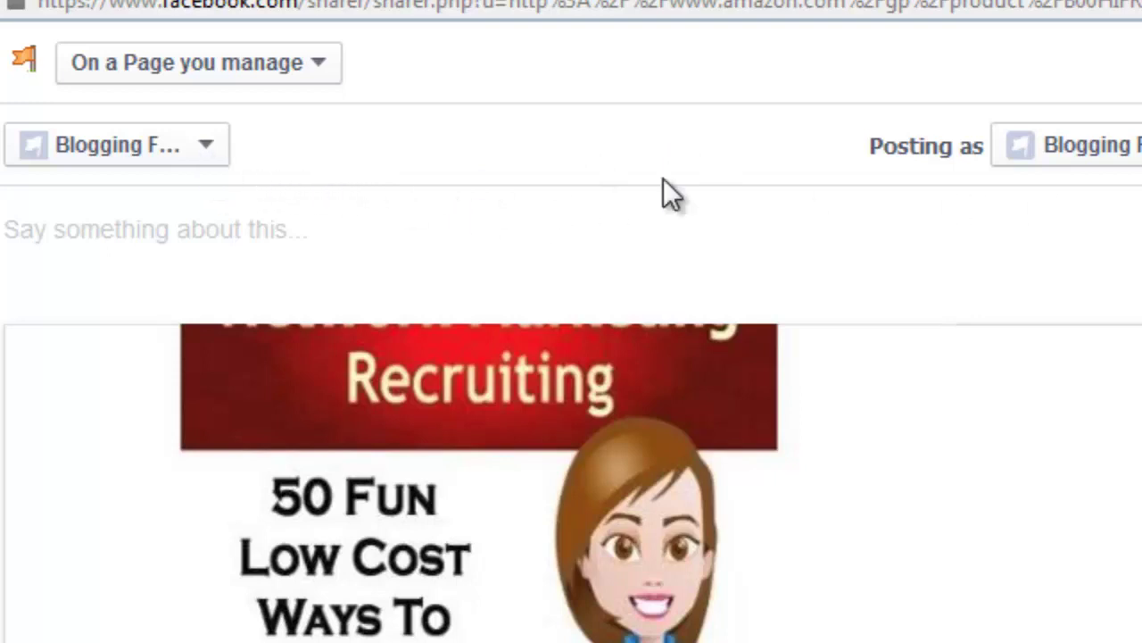
pyautogui.click(202, 147)
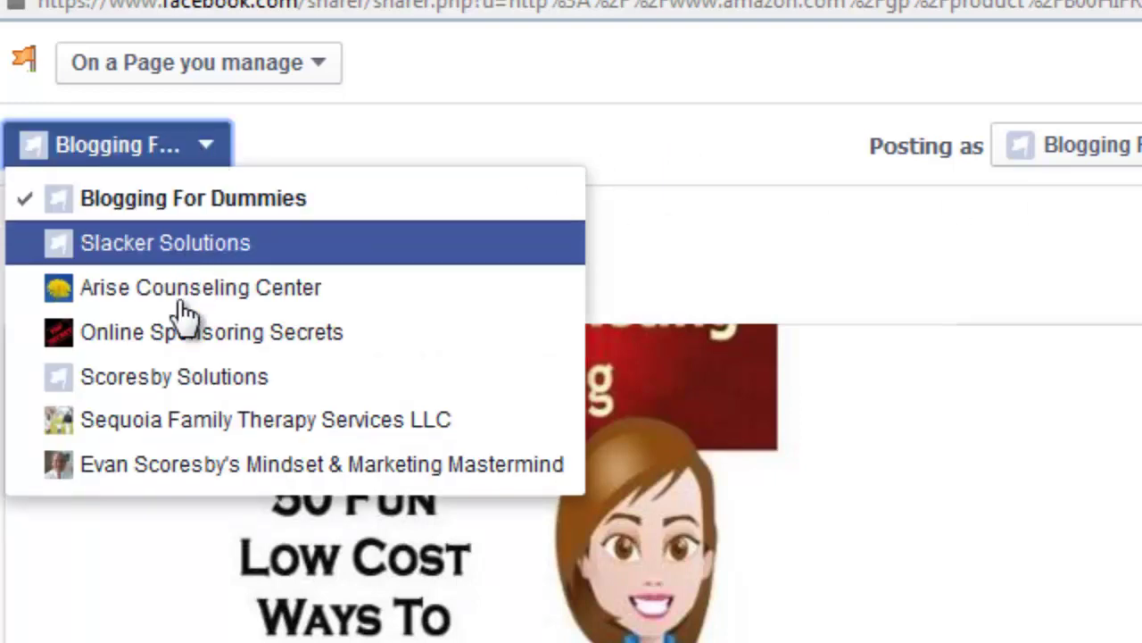
pyautogui.click(174, 333)
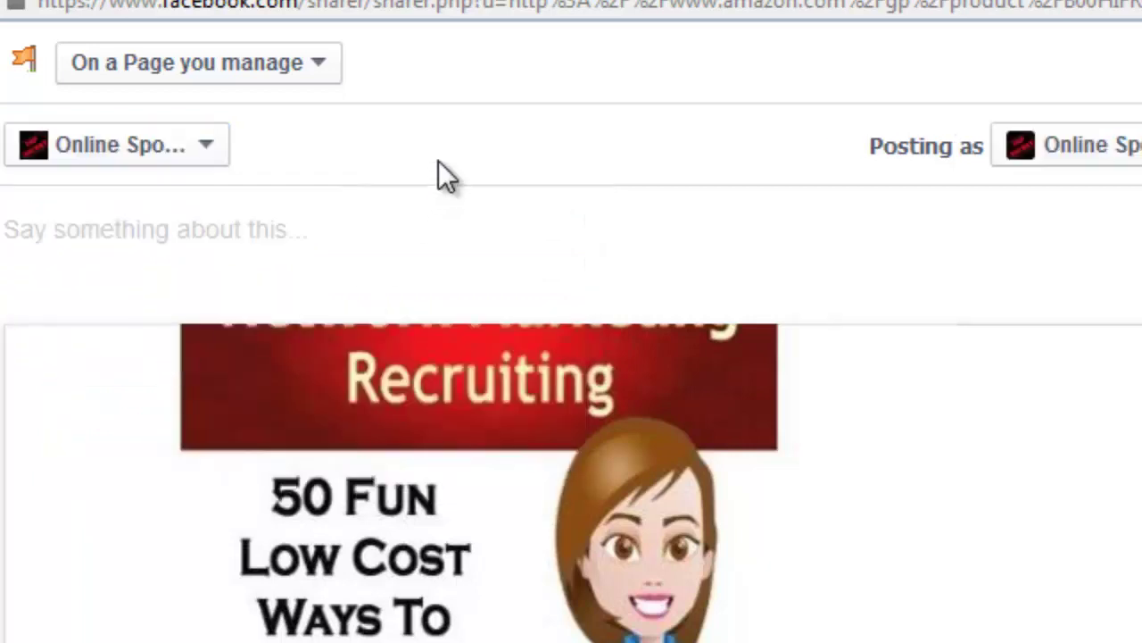
pyautogui.click(89, 234)
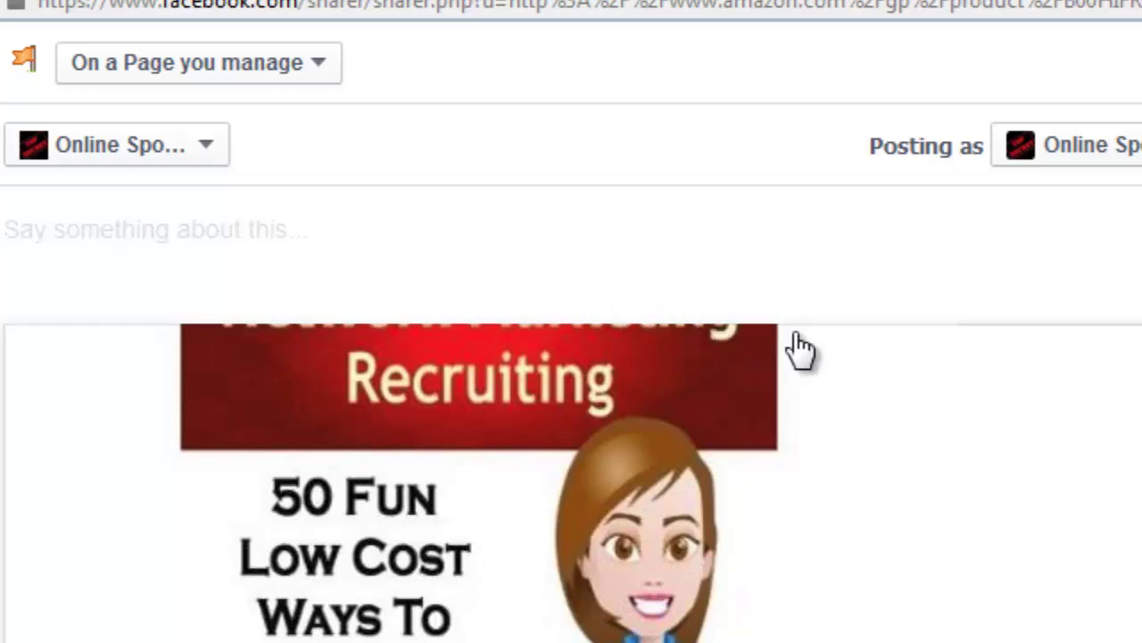
# Step: Write the post message 'Here's a cool book and some low cost way to recruit into your business..'
pyautogui.write("Here's a co")
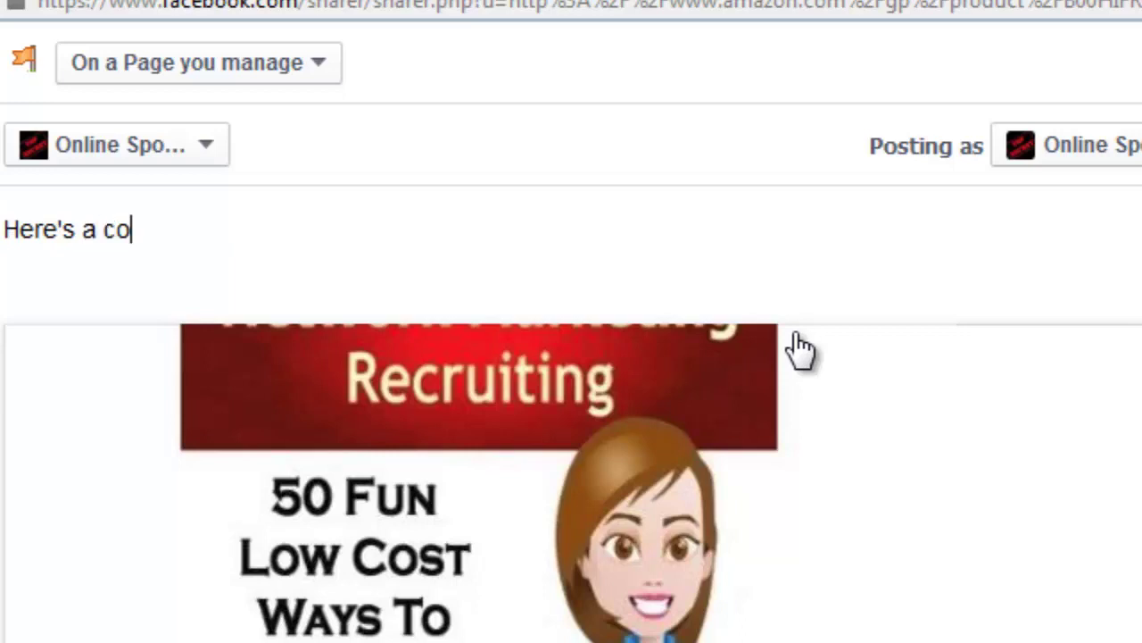
pyautogui.write('ol book and ')
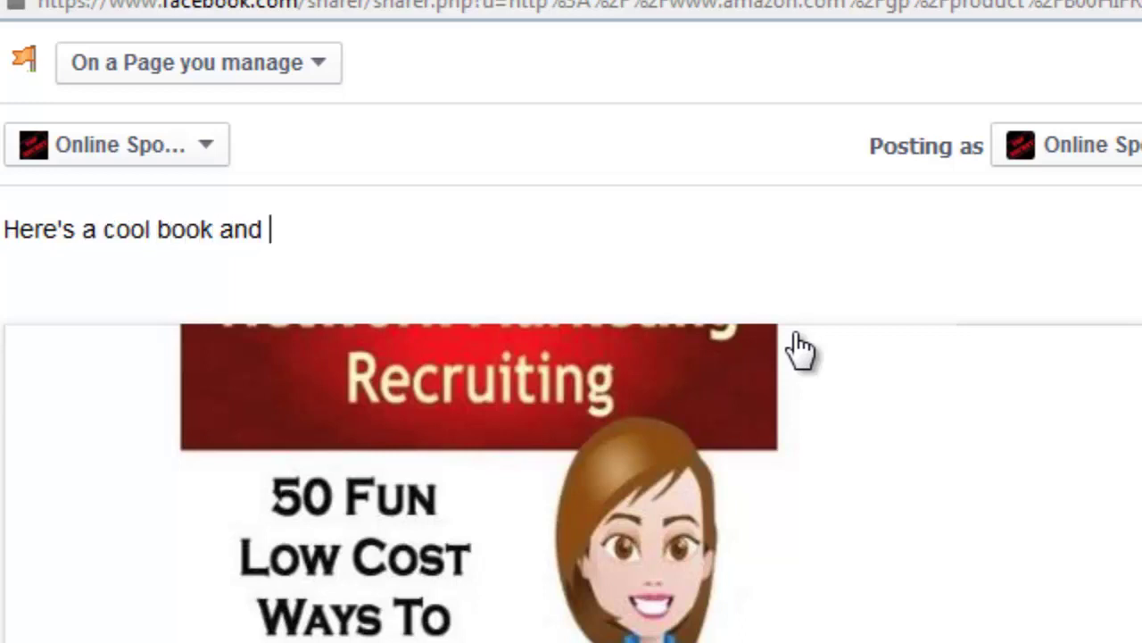
pyautogui.write('some low ')
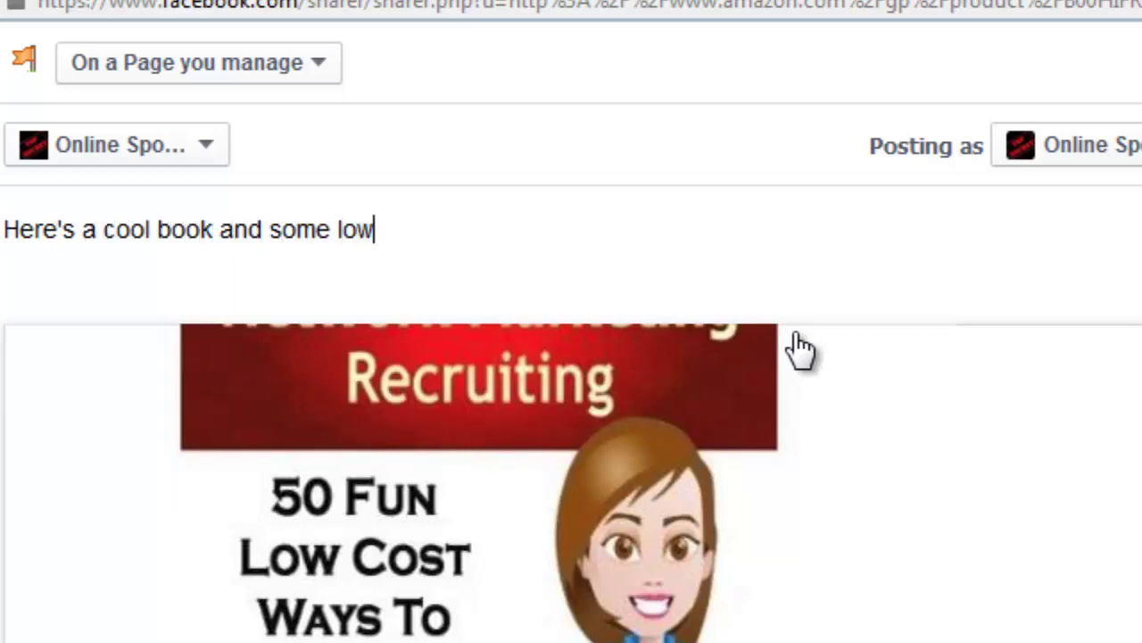
pyautogui.write('cost way to fi')
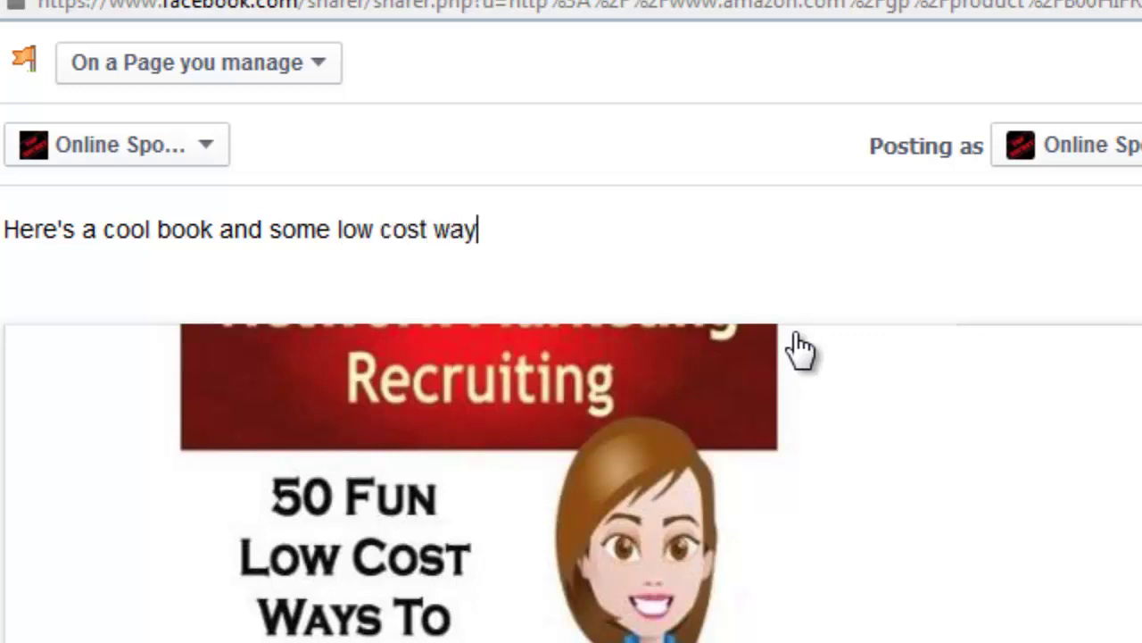
pyautogui.press('BackSpace')
pyautogui.press('BackSpace')
pyautogui.write('rec')
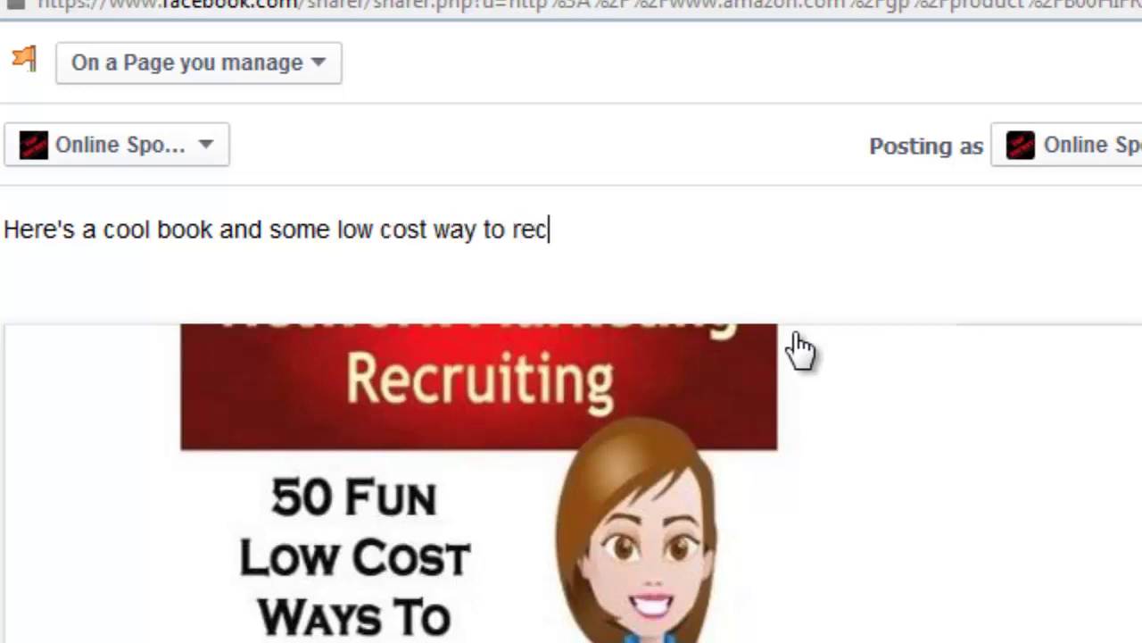
pyautogui.write('ruit into ')
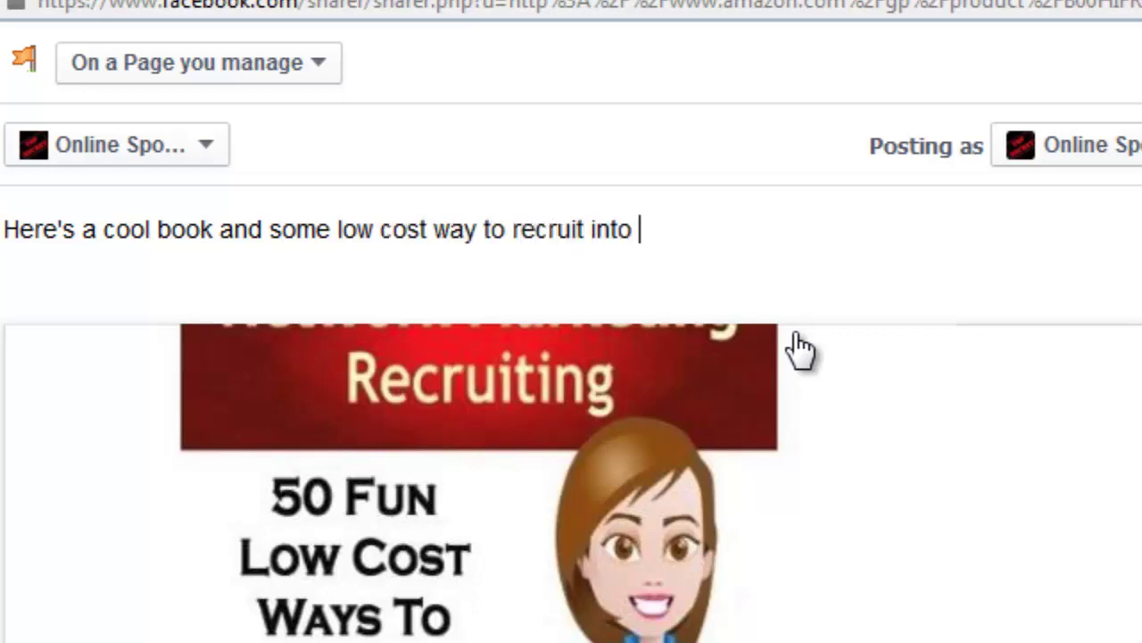
pyautogui.write('your business opp')
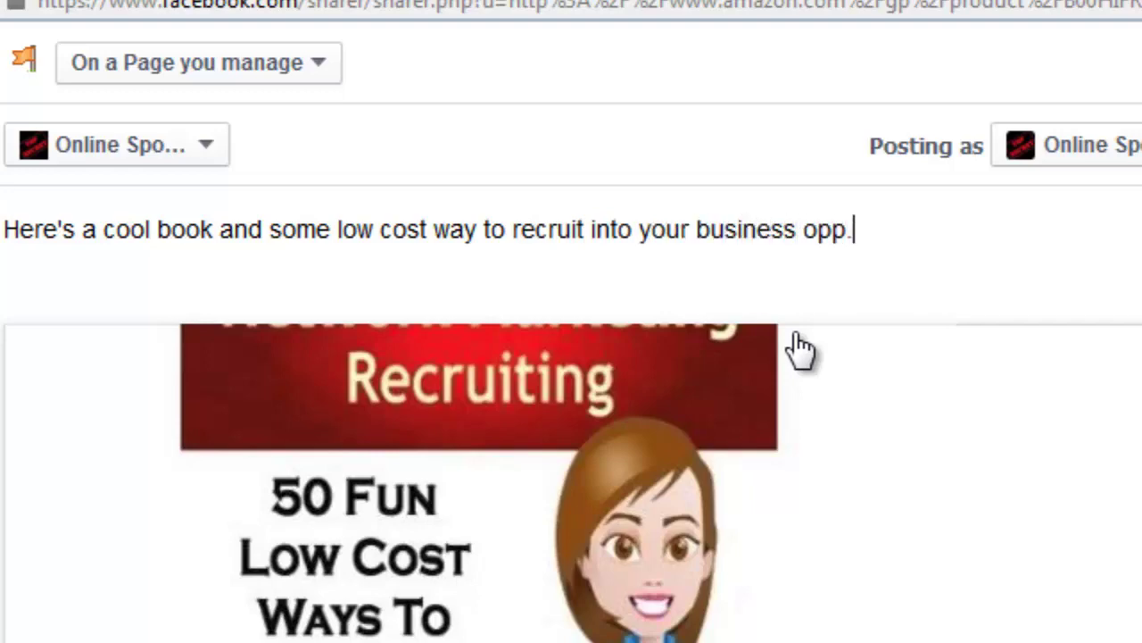
pyautogui.write('..')
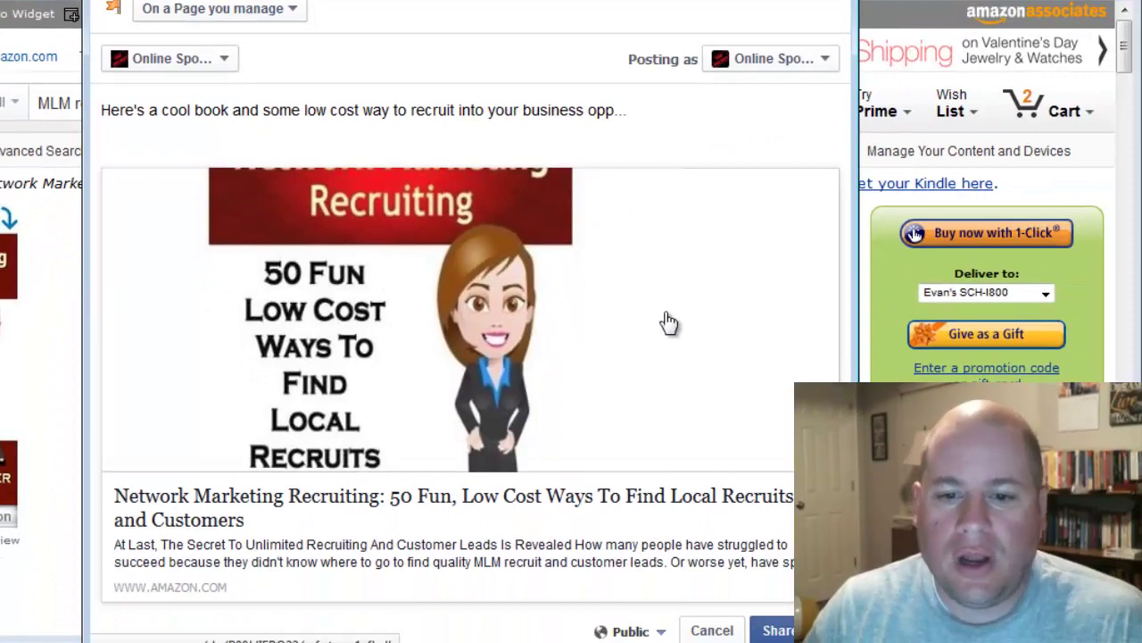
# Step: Publish the book post, then reload the Online Sponsoring Secrets Page to confirm it appears
pyautogui.click(779, 630)
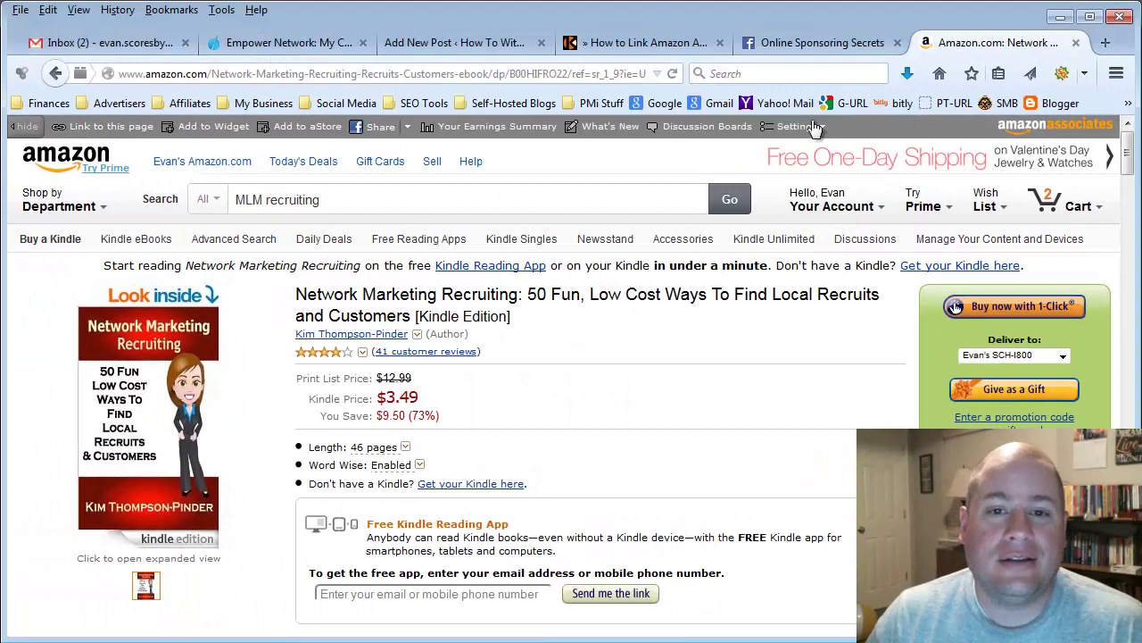
pyautogui.click(820, 45)
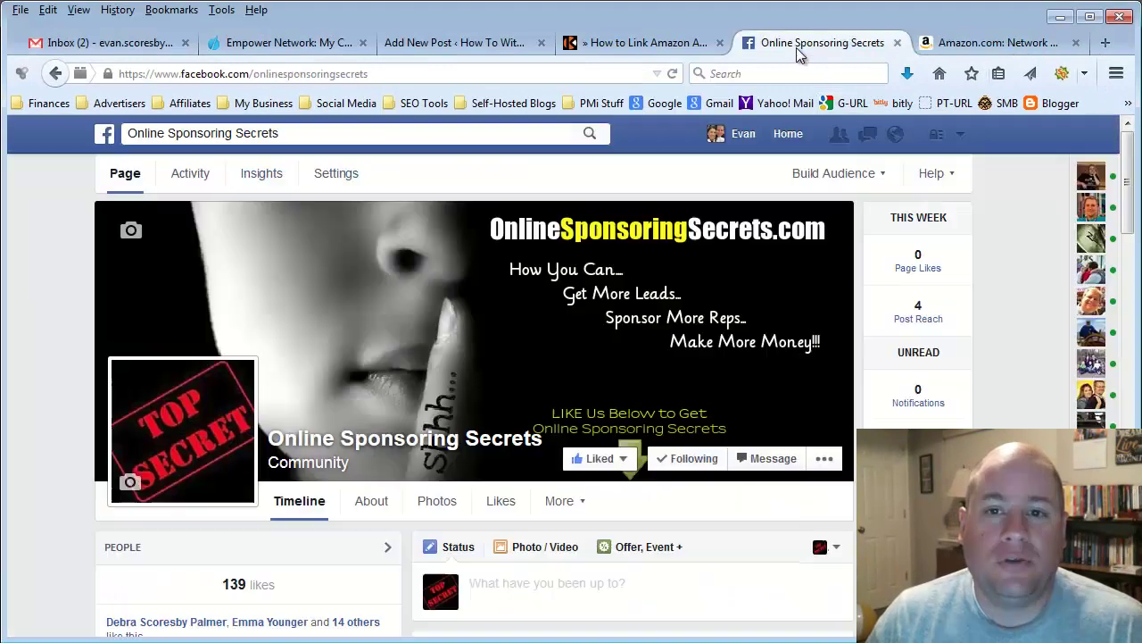
pyautogui.click(341, 74)
pyautogui.press('Return')
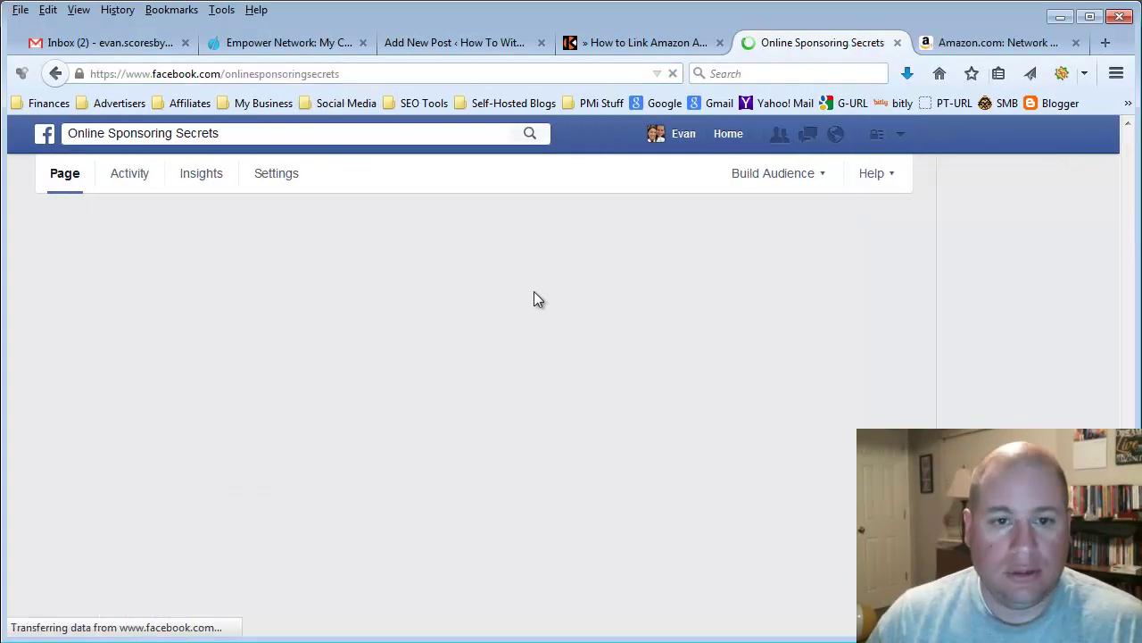
pyautogui.scroll(-5, 643, 406)
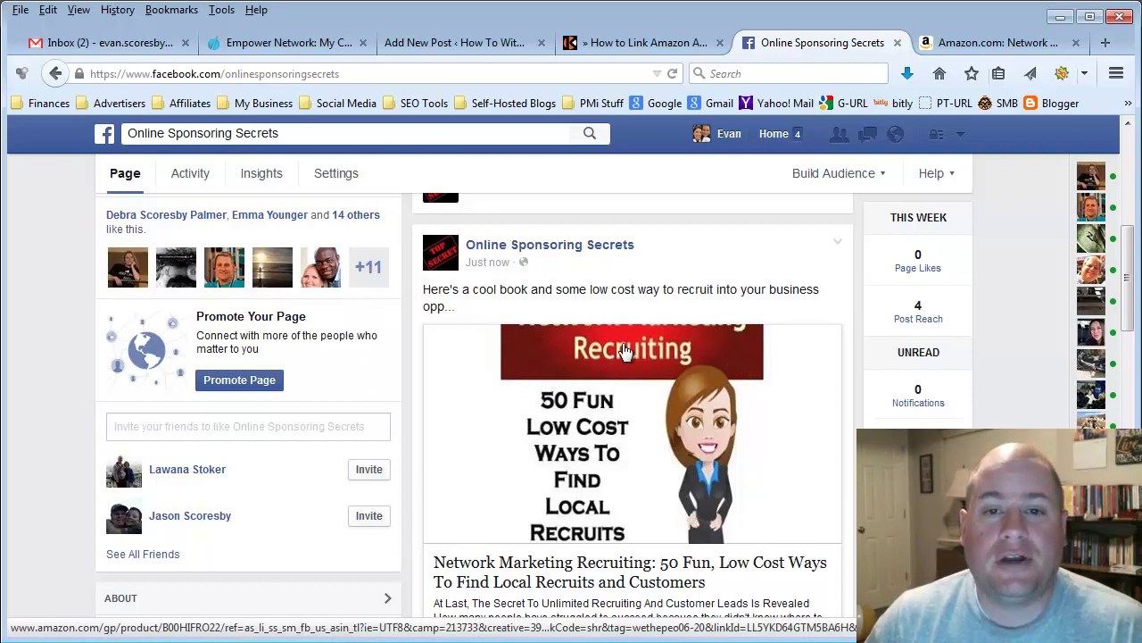
pyautogui.click(955, 45)
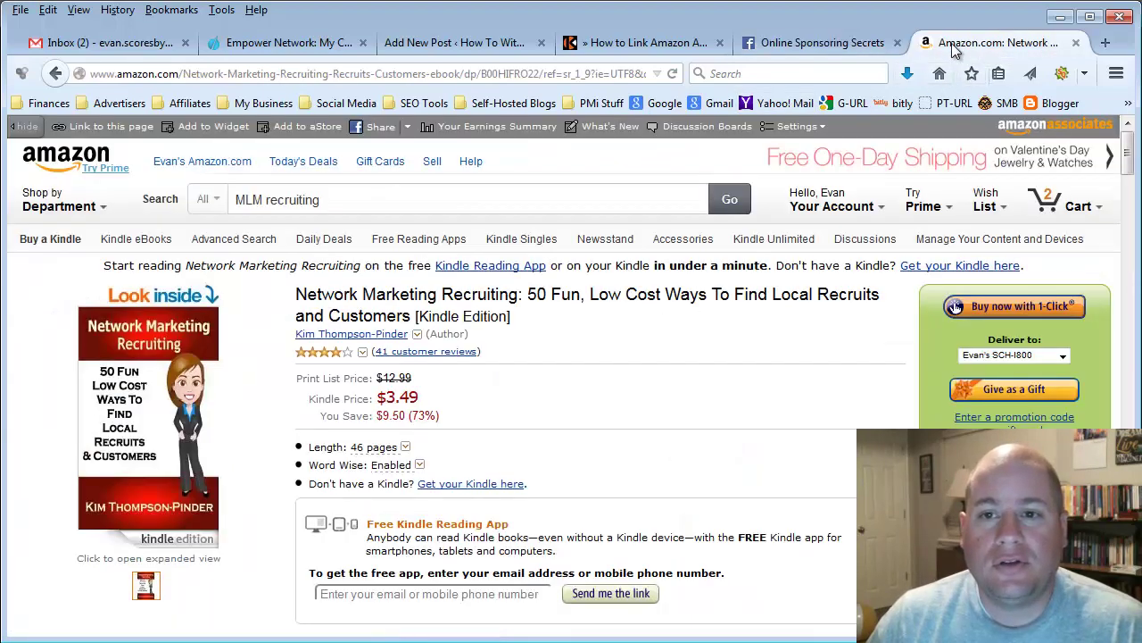
# Step: Tweet the Kindle book's $3.49 link via SiteStripe's Twitter share and close the confirmation popup
pyautogui.click(407, 130)
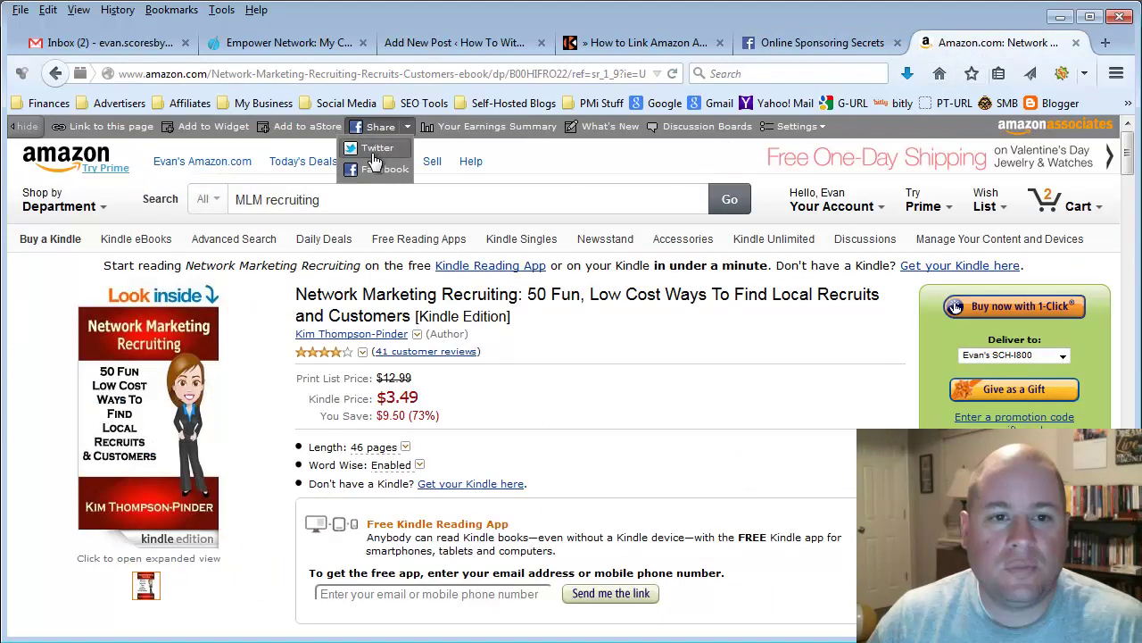
pyautogui.click(376, 150)
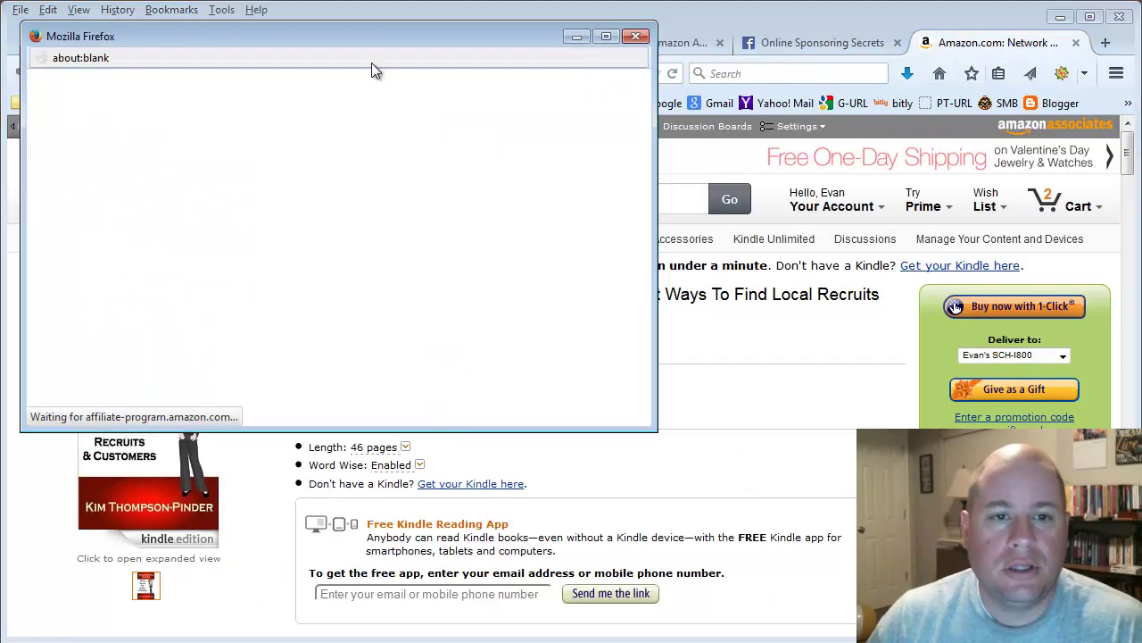
pyautogui.moveTo(375, 37); pyautogui.dragTo(677, 110)
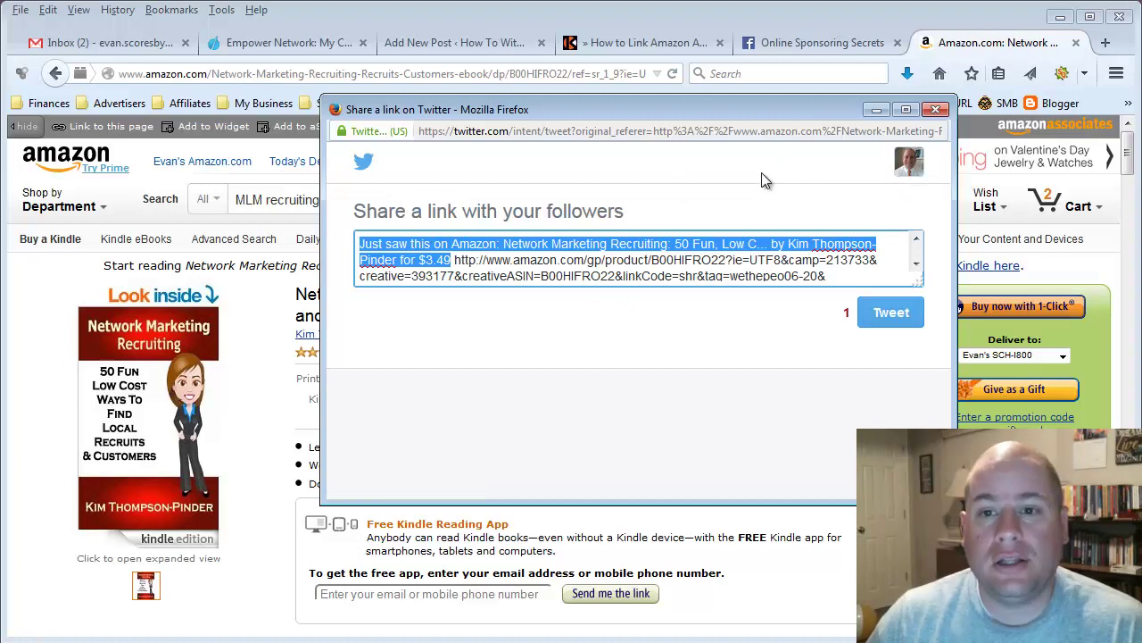
pyautogui.click(880, 319)
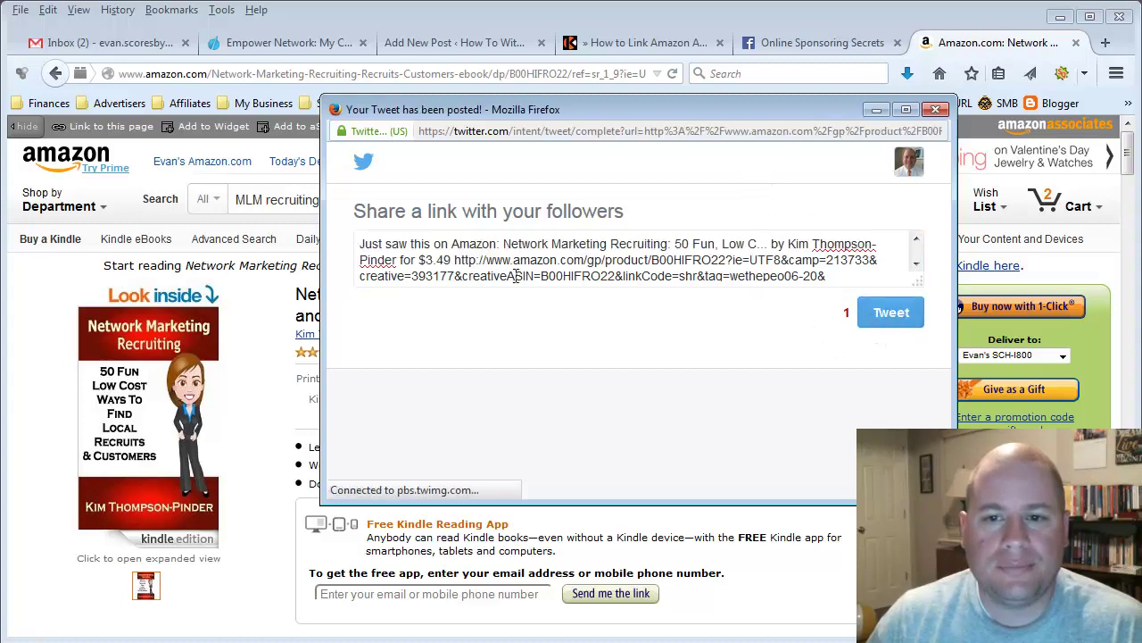
pyautogui.click(935, 109)
pyautogui.click(389, 79)
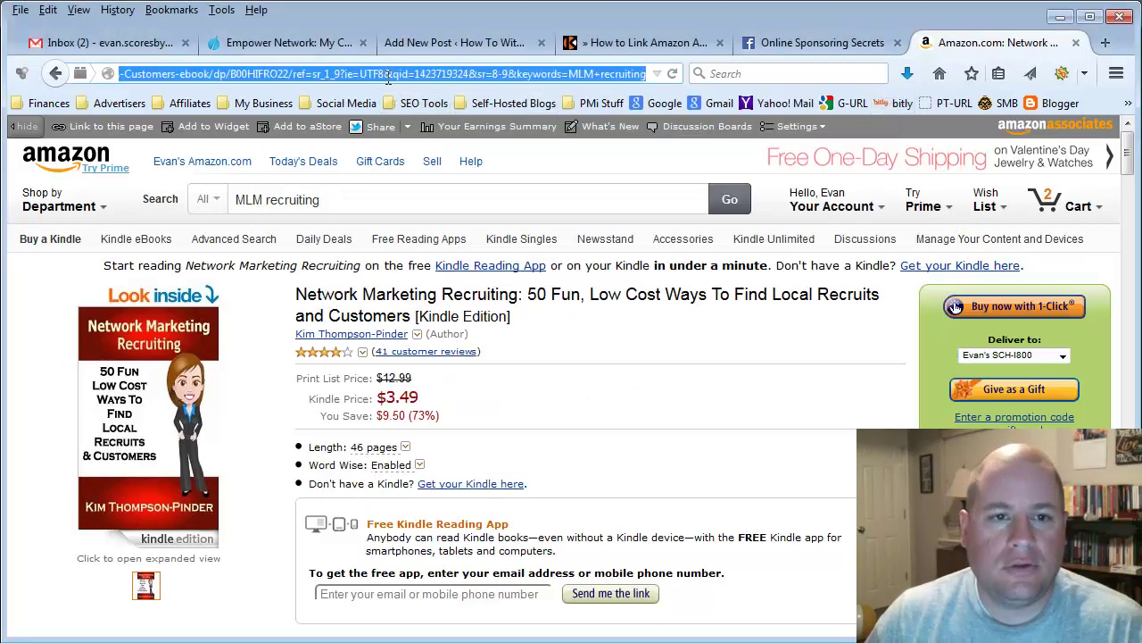
# Step: Load twitter.com and check the new Network Marketing Recruiting tweet atop the profile
pyautogui.write('t')
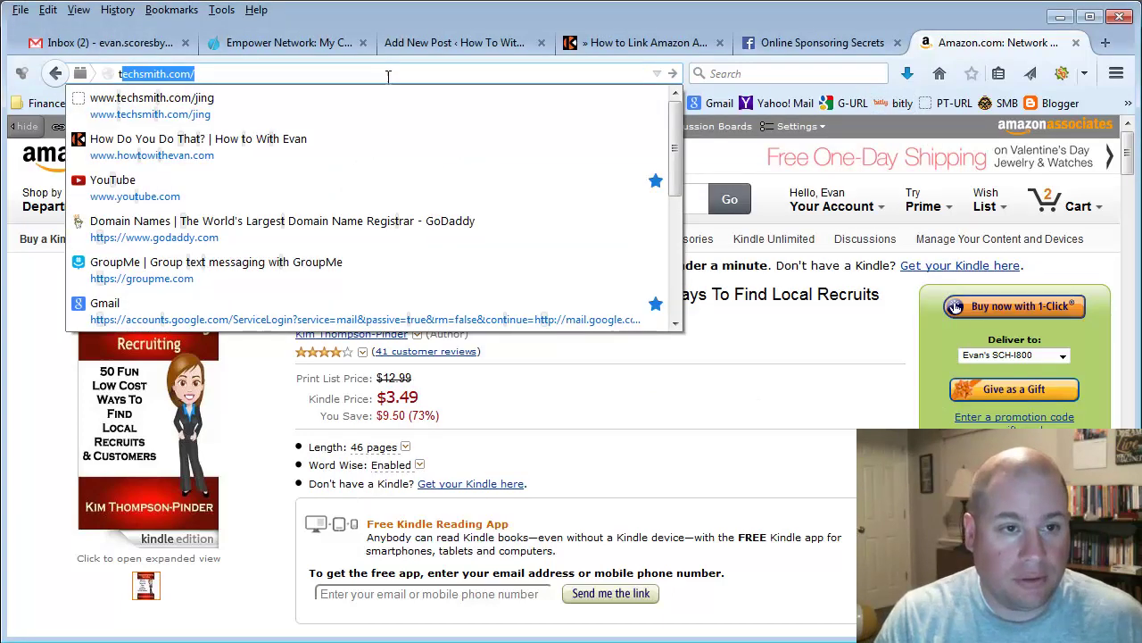
pyautogui.write('w')
pyautogui.press('Return')
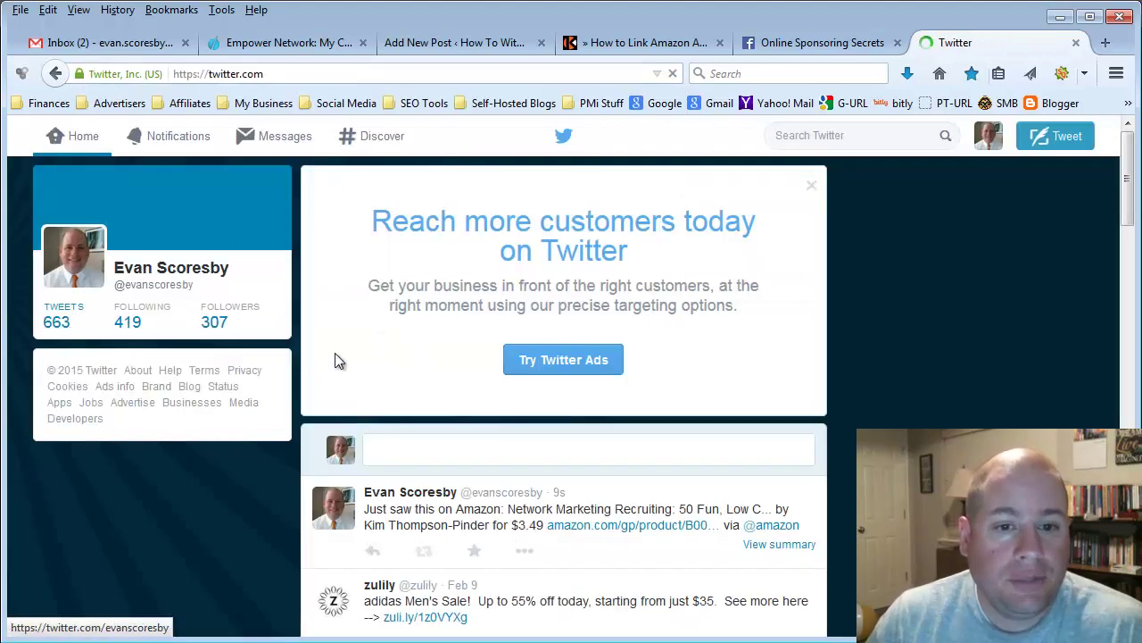
pyautogui.click(337, 360)
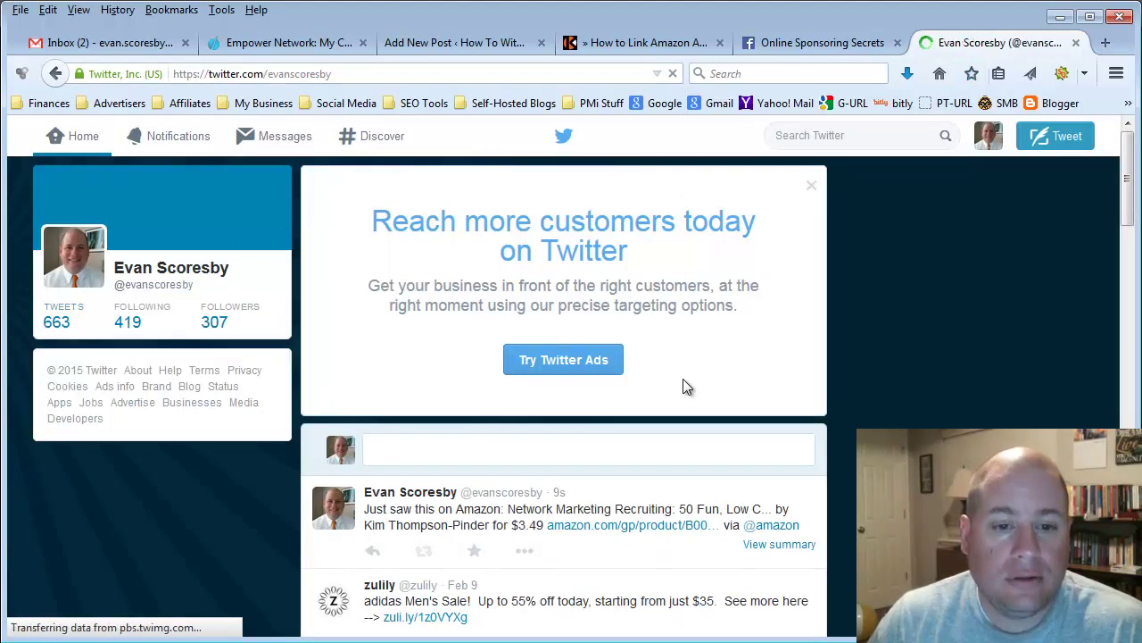
pyautogui.scroll(-2, 746, 370)
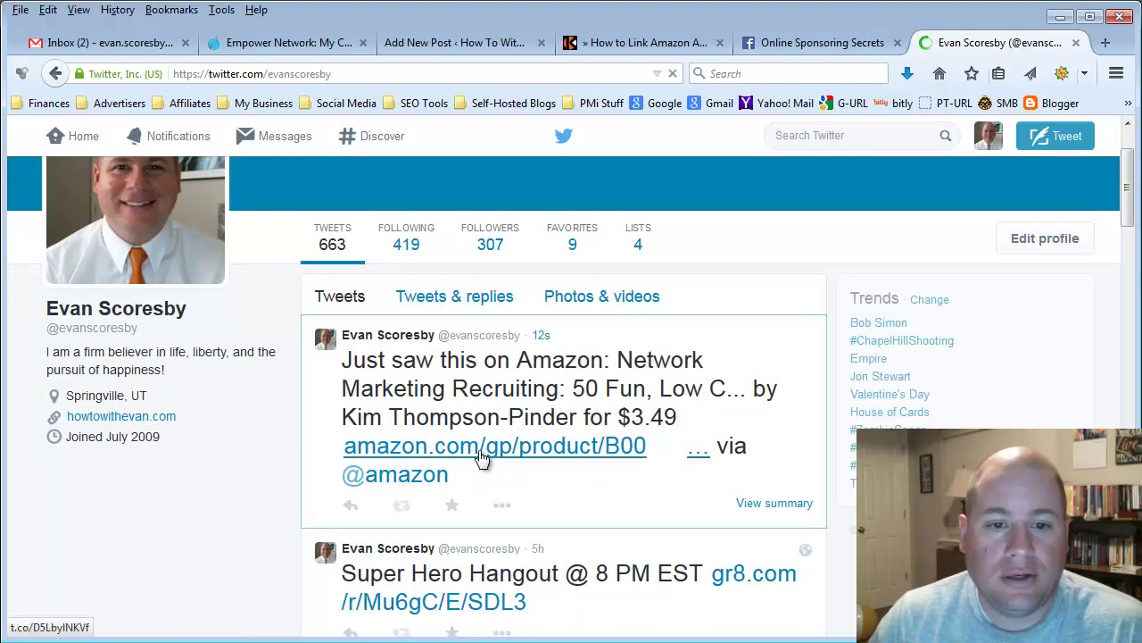
pyautogui.scroll(2, 600, 447)
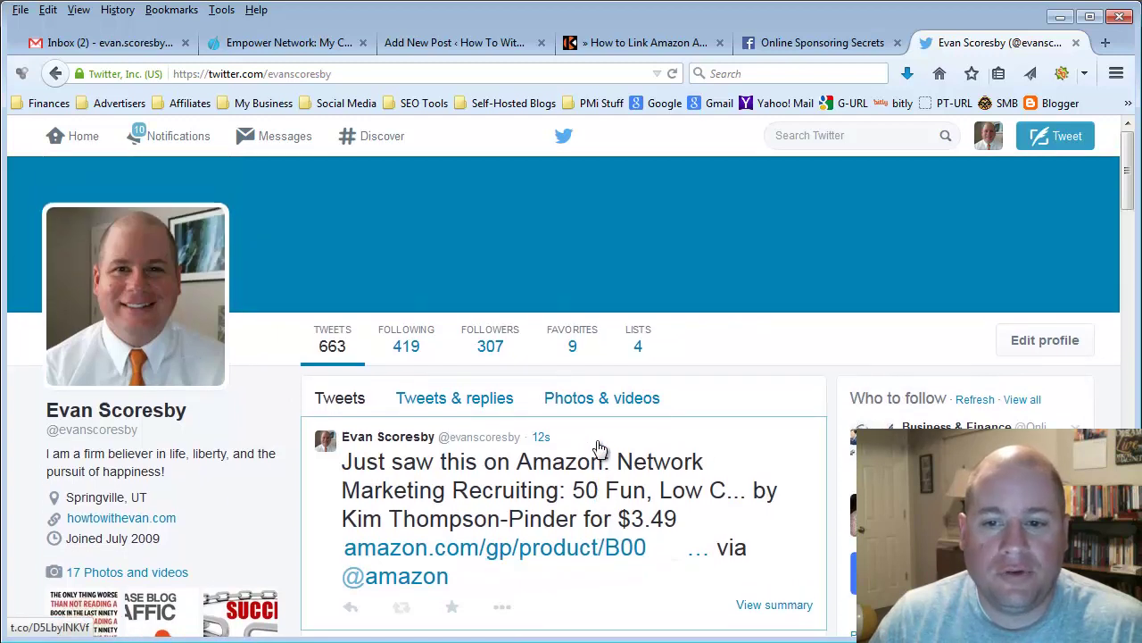